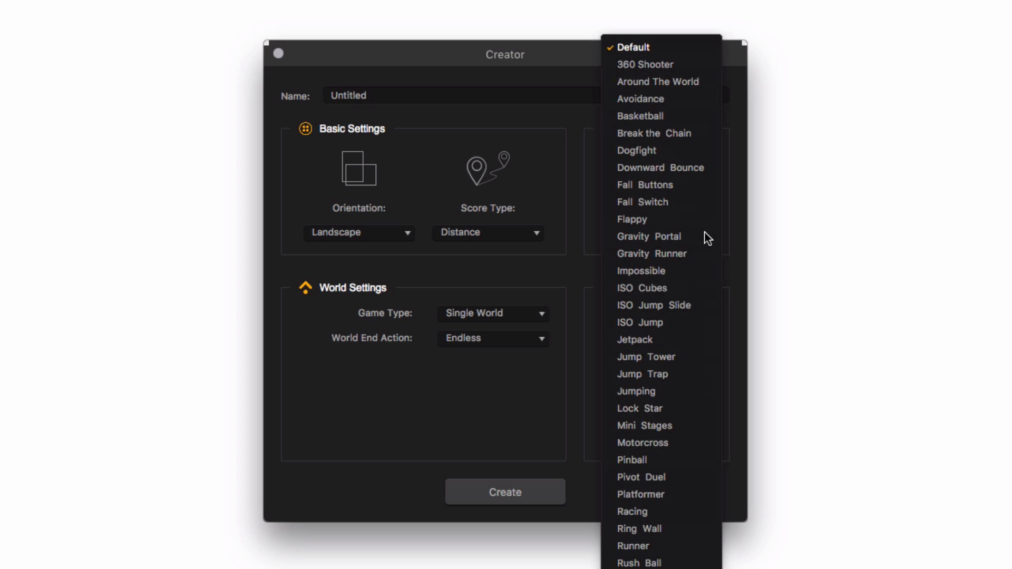
Create a new project with the ISO Jump gameplay type and open its game mind map
click(674, 323)
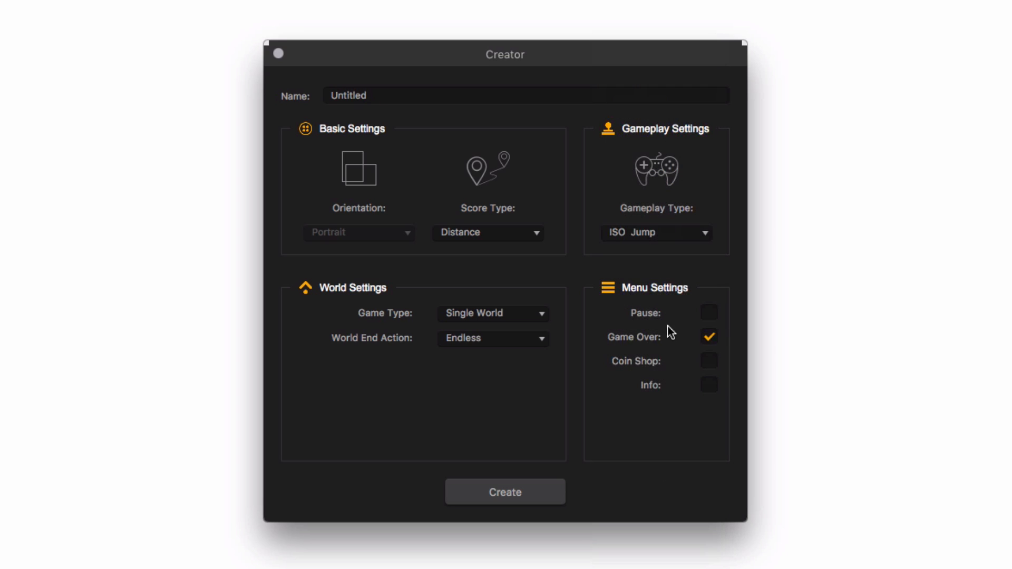
click(528, 495)
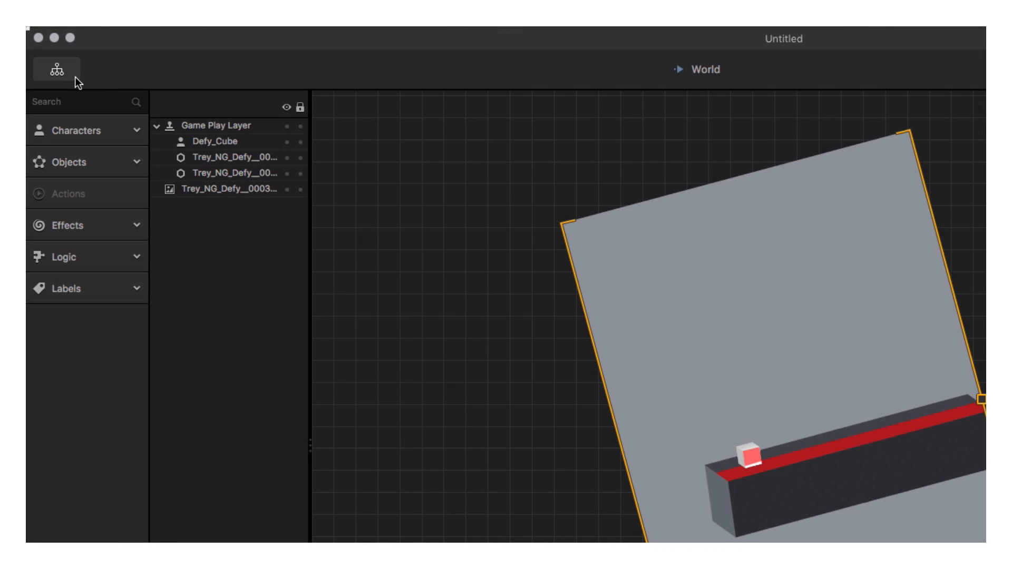
click(57, 59)
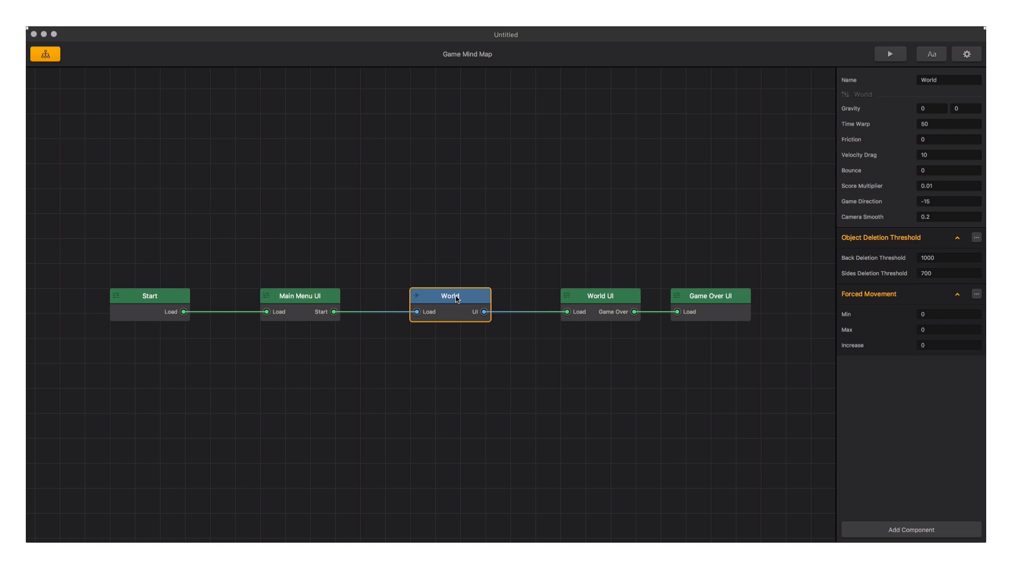
Set the World's game direction to 30 and its forced movement minimum and maximum to 75
drag(928, 201, 900, 205)
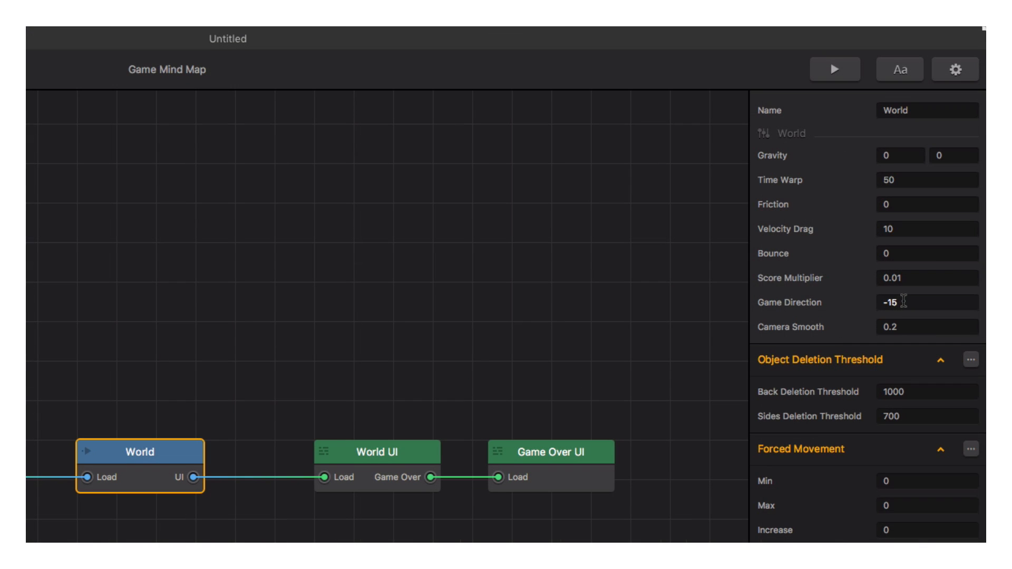
text(30)
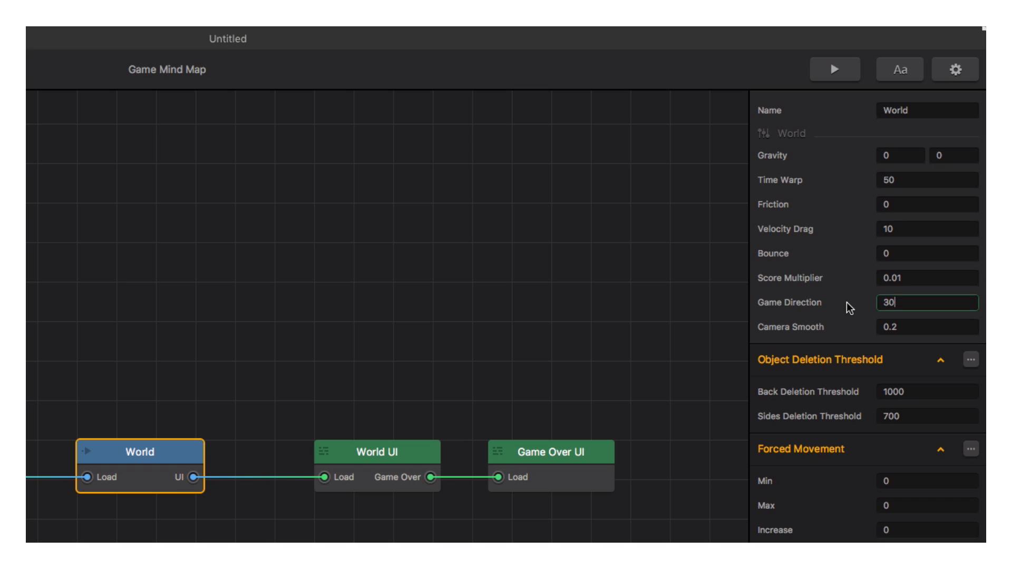
click(853, 481)
text(75)
key(Tab)
text(75)
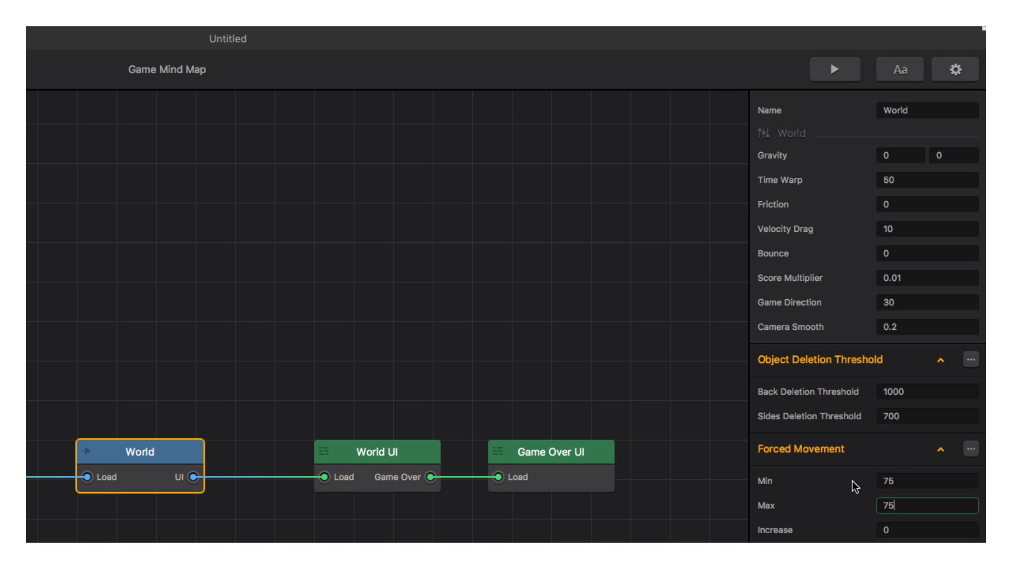
Open the World and delete all template objects, including the cube character and background, from the Start scene
click(202, 456)
double_click(202, 456)
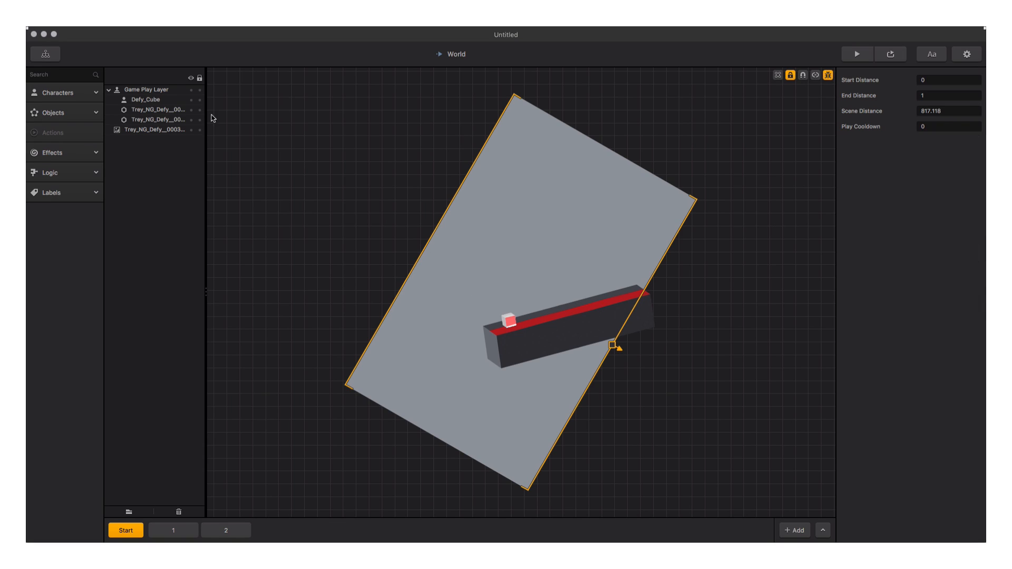
click(162, 100)
key(Delete)
click(139, 90)
key(Delete)
click(126, 90)
key(Delete)
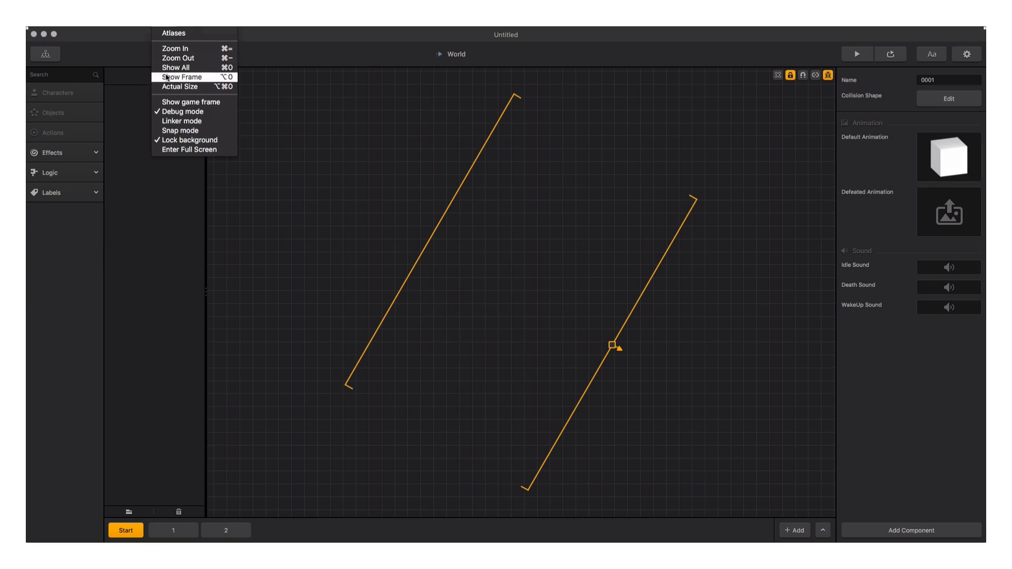
Delete scenes 1 and 2 and return to the Start scene
click(166, 77)
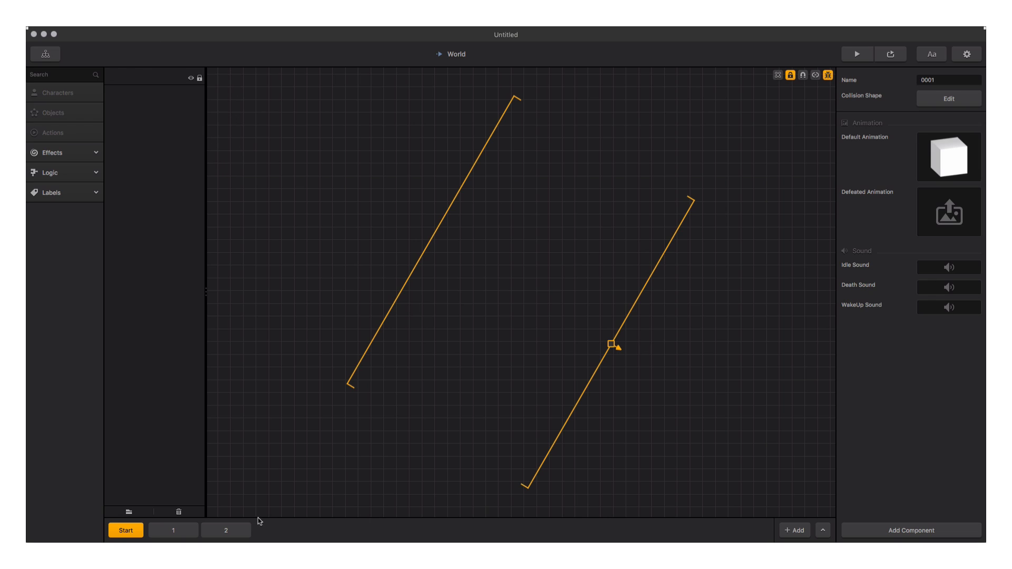
click(227, 529)
key(Delete)
key(Return)
key(Delete)
key(Return)
click(135, 530)
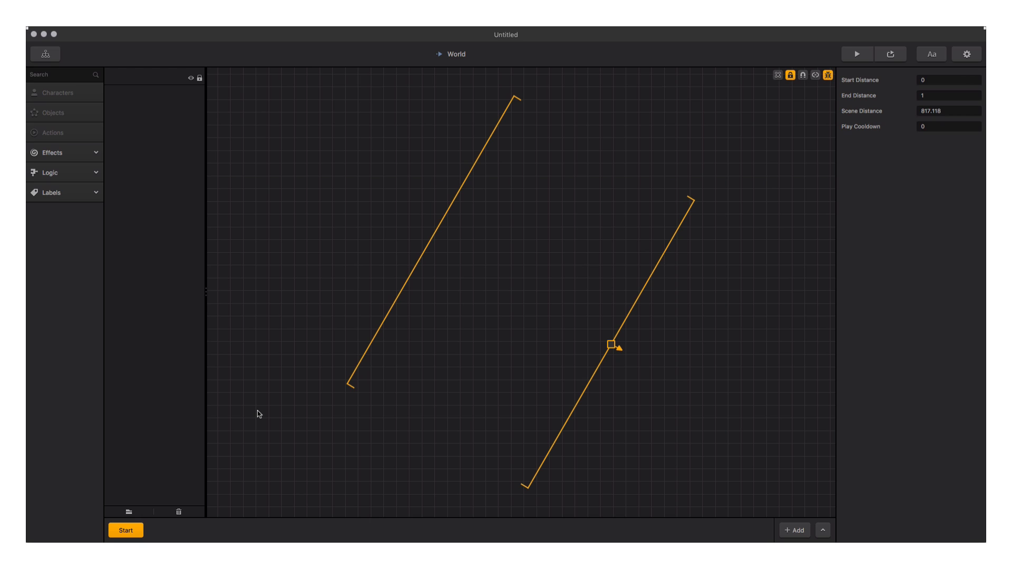
Import the Platform image as a fixed platform object, with debug mode off and the game frame shown
drag(990, 404, 671, 213)
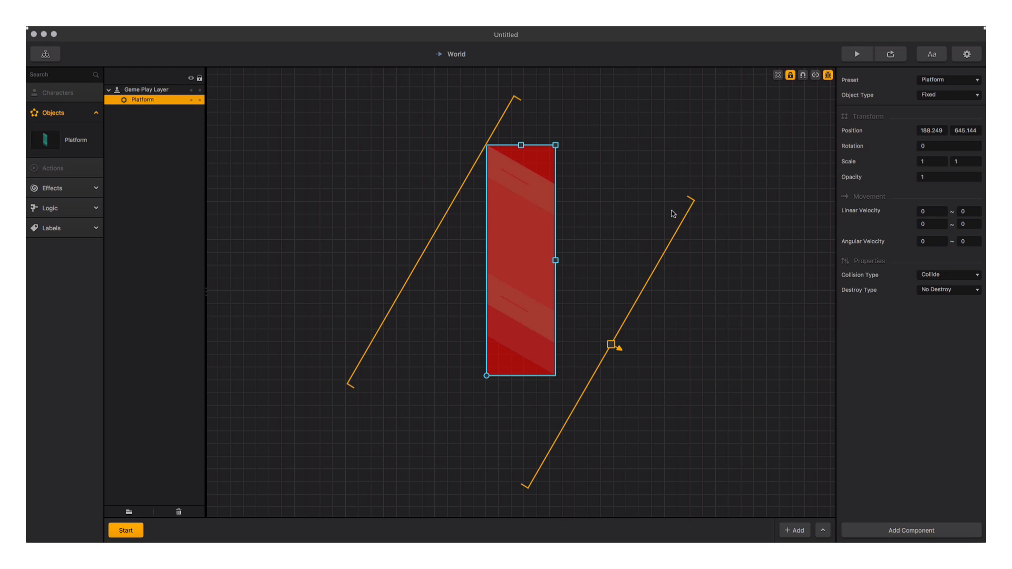
click(828, 75)
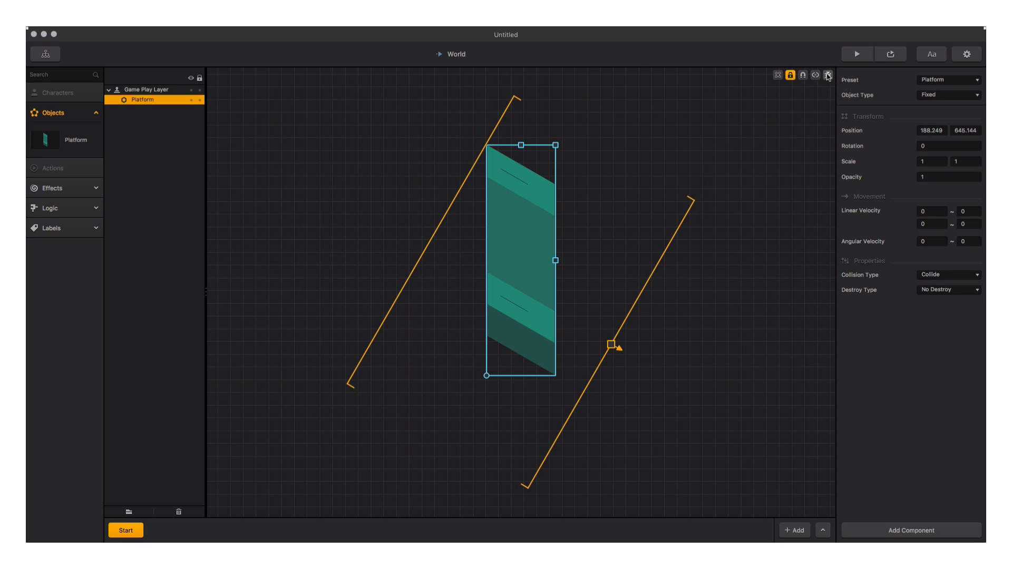
click(777, 75)
Move the platform into the game frame and set its position to 135, 420
drag(530, 216, 512, 276)
click(931, 130)
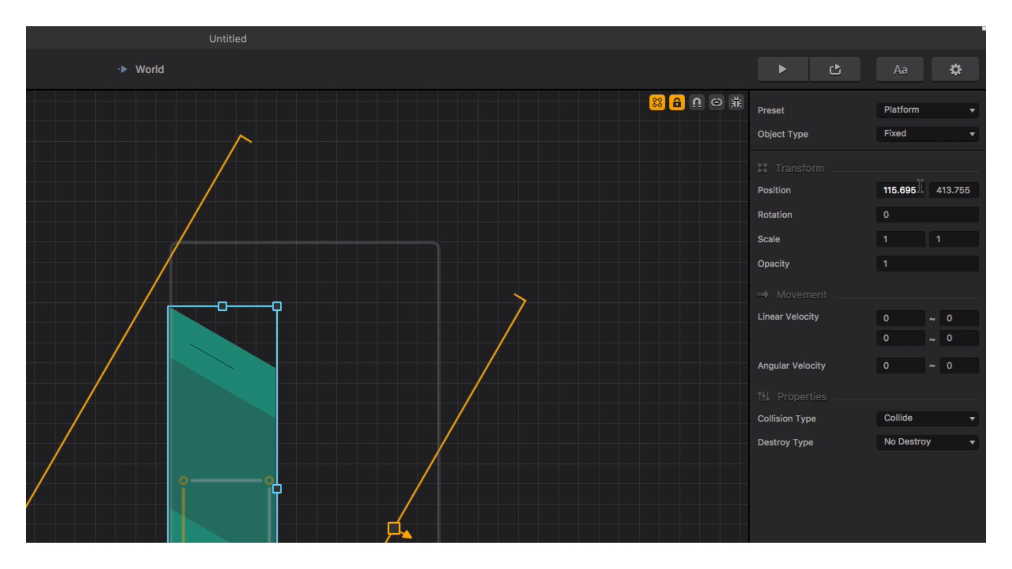
text(135)
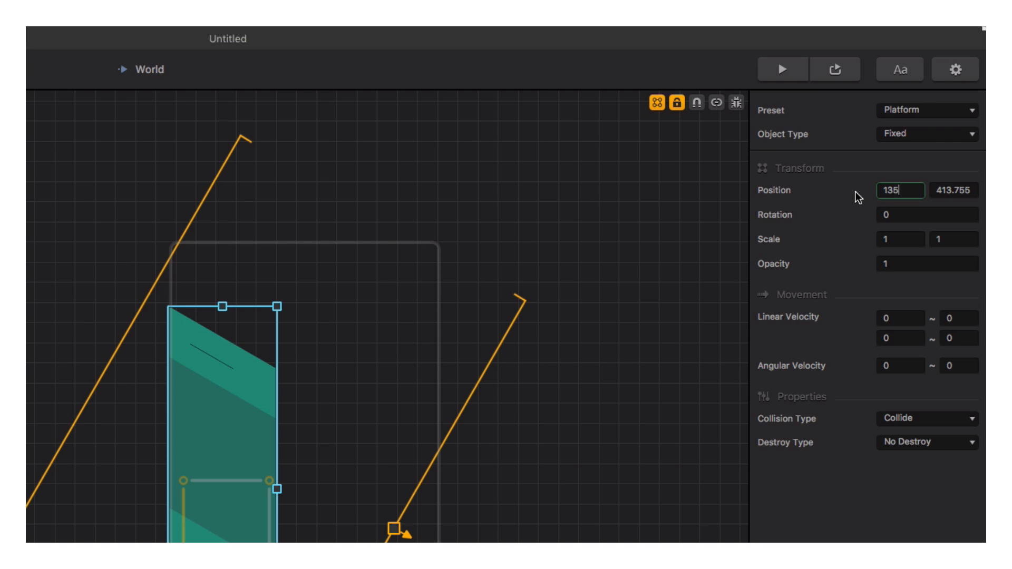
key(Tab)
text(420)
key(Return)
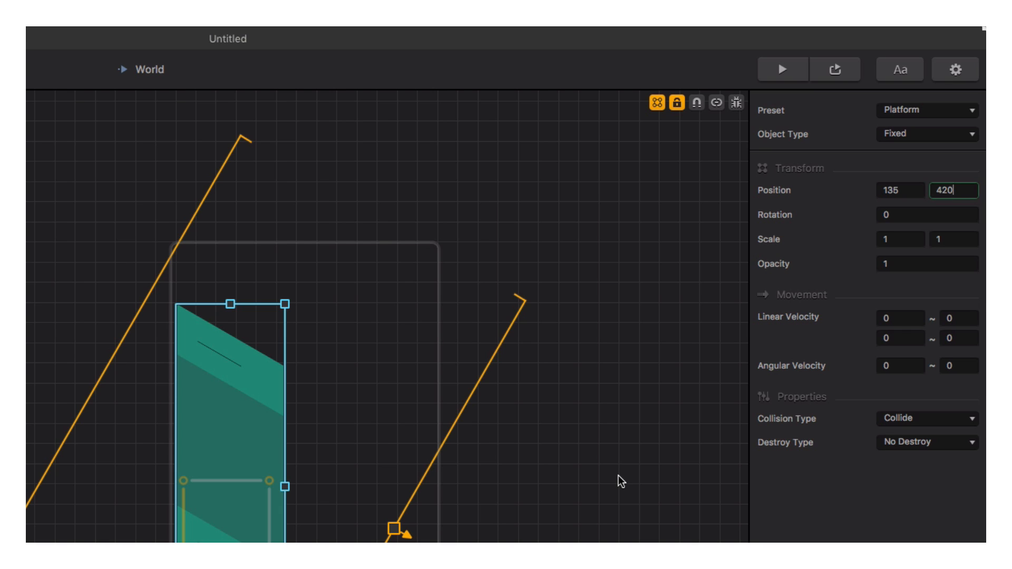
Import the guide image as a fixed platform object and move it from the scene into the Platform's default animation
drag(930, 413, 674, 228)
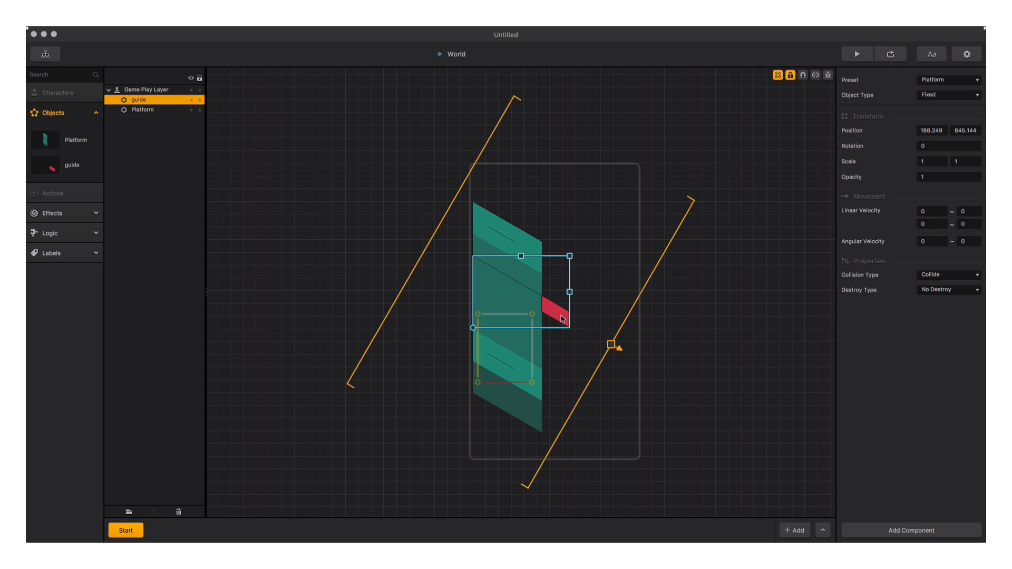
key(Delete)
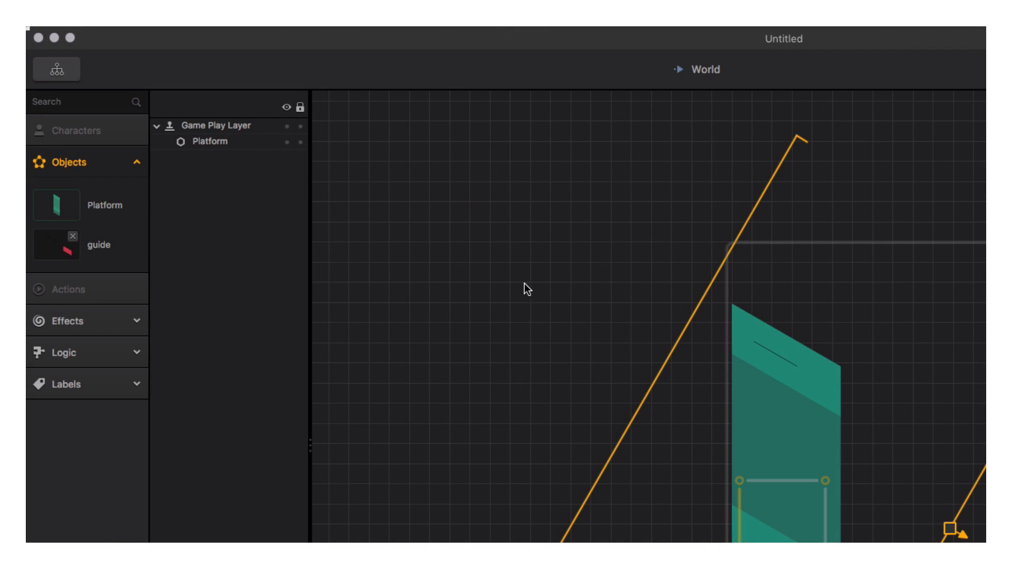
mouse_move(914, 235)
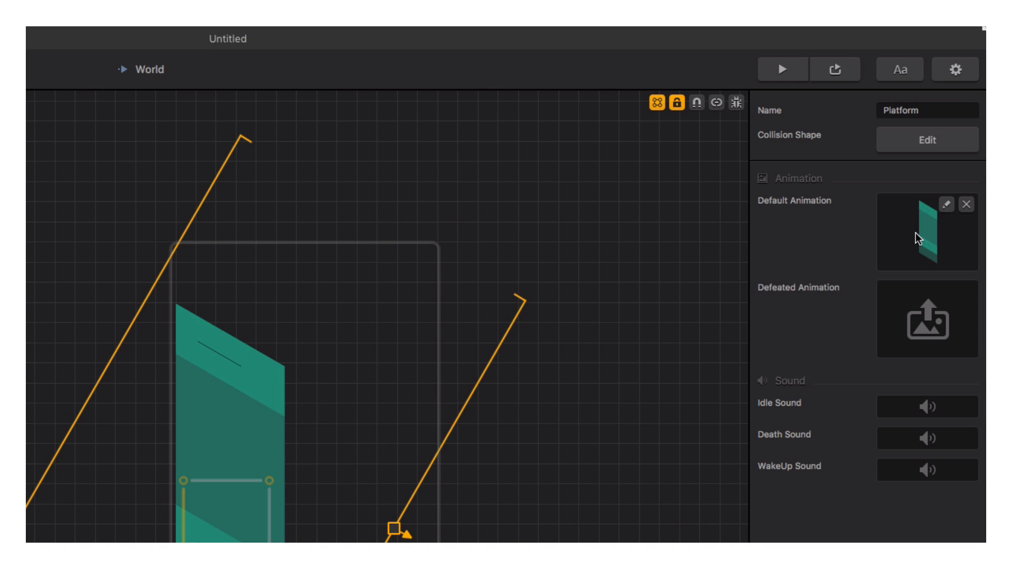
click(946, 207)
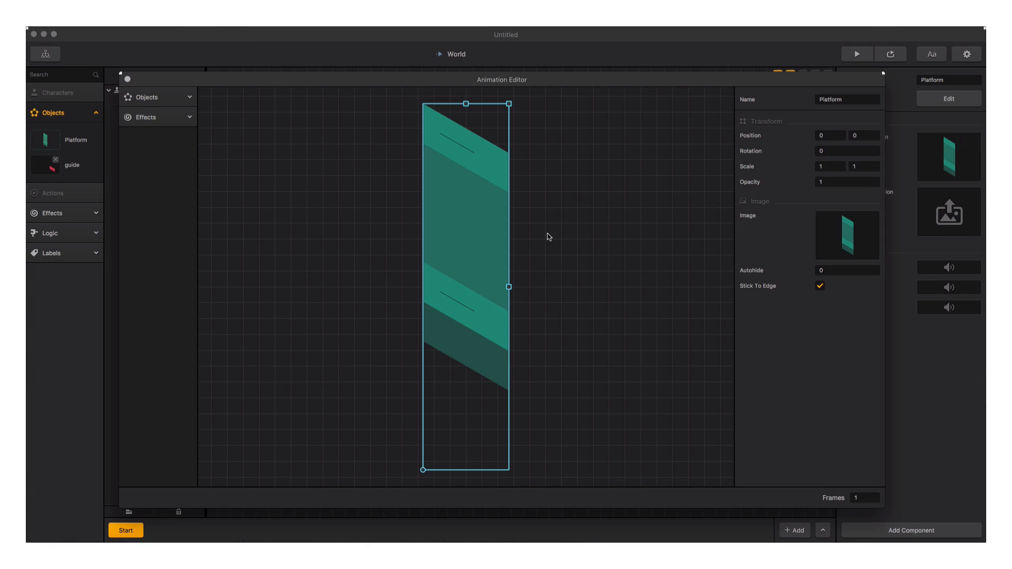
key(super+v)
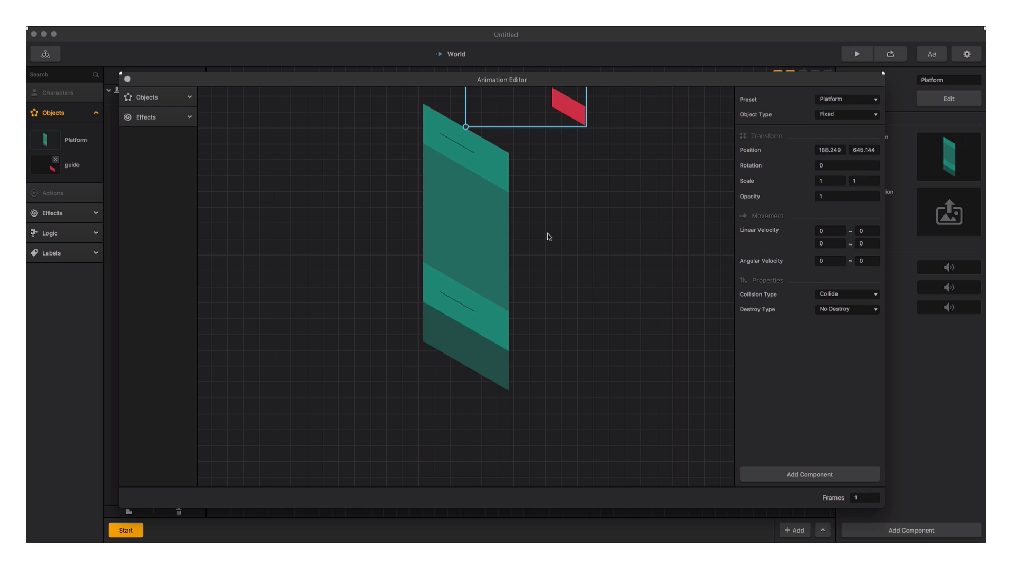
Align the guide with the upper edge of the platform's lower light band, at about -1.5, 32.6, and close the animation
drag(575, 114, 503, 321)
scroll(503, 321, up, 10)
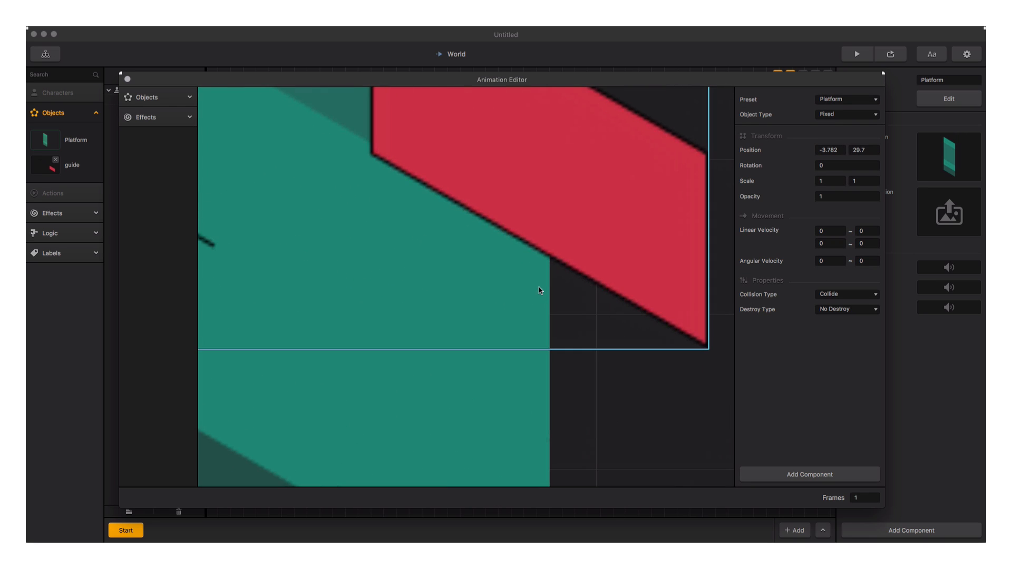
drag(591, 250, 565, 276)
scroll(553, 286, down, 5)
scroll(554, 290, down, 1)
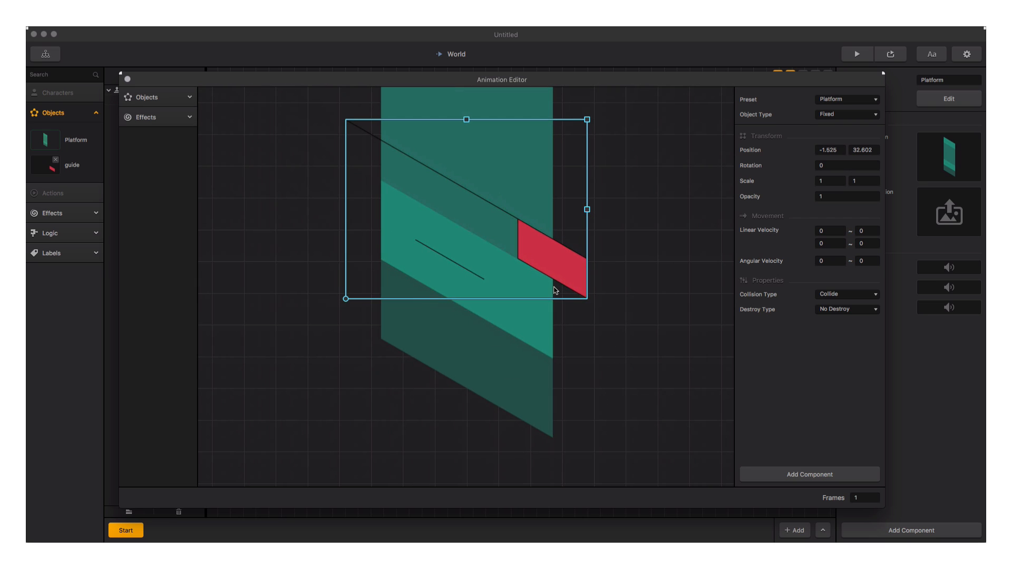
scroll(554, 291, down, 2)
drag(594, 237, 569, 328)
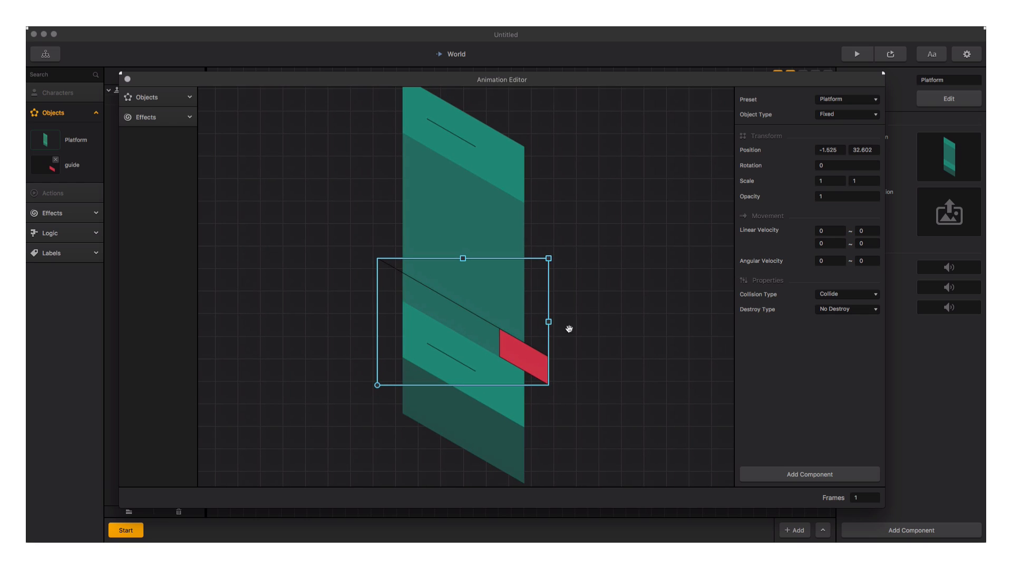
click(128, 79)
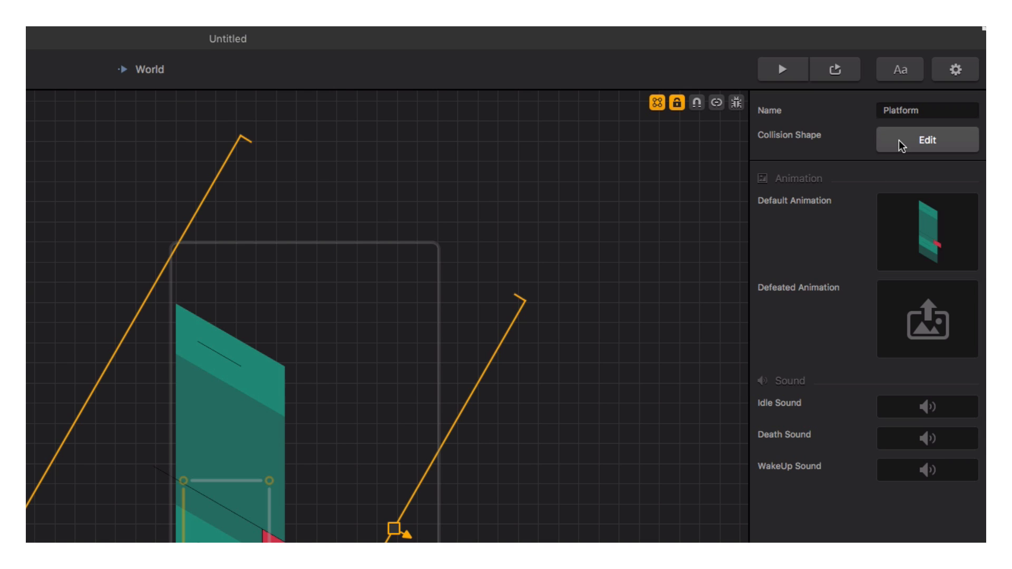
Edit the Platform's collision shape so its two upper corners lie where the guide line crosses the platform's sides
click(901, 146)
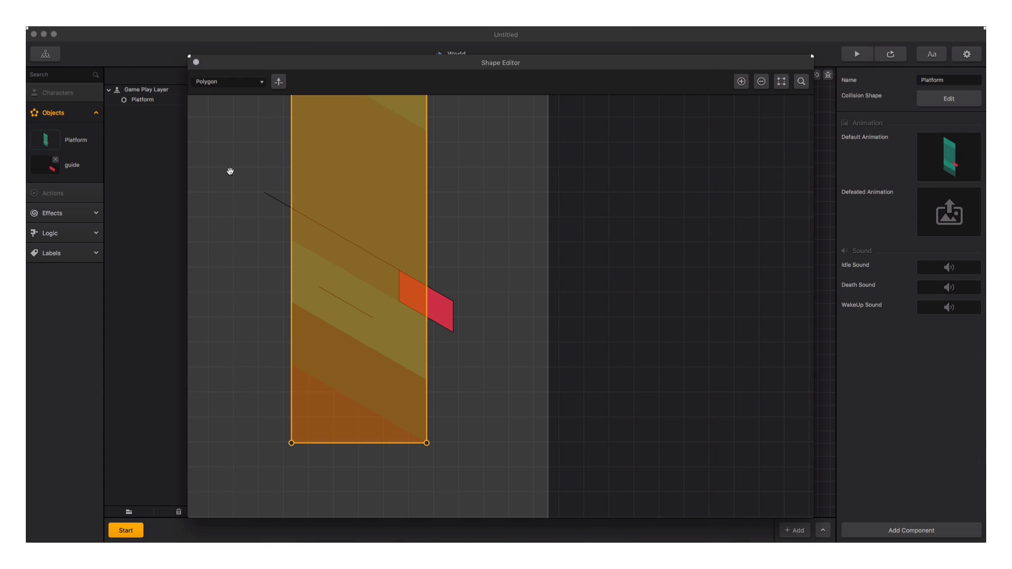
drag(229, 170, 274, 310)
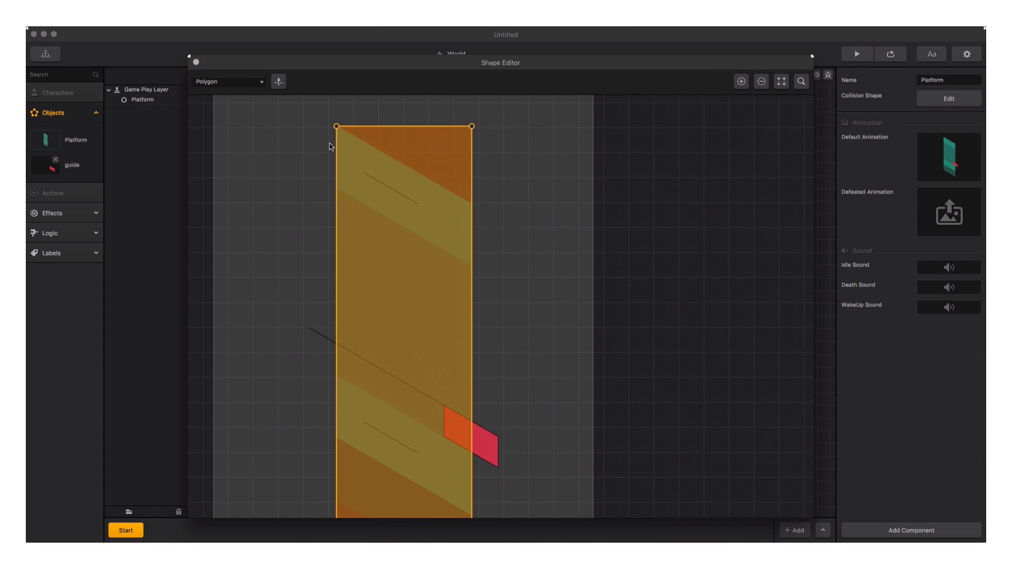
drag(336, 127, 336, 341)
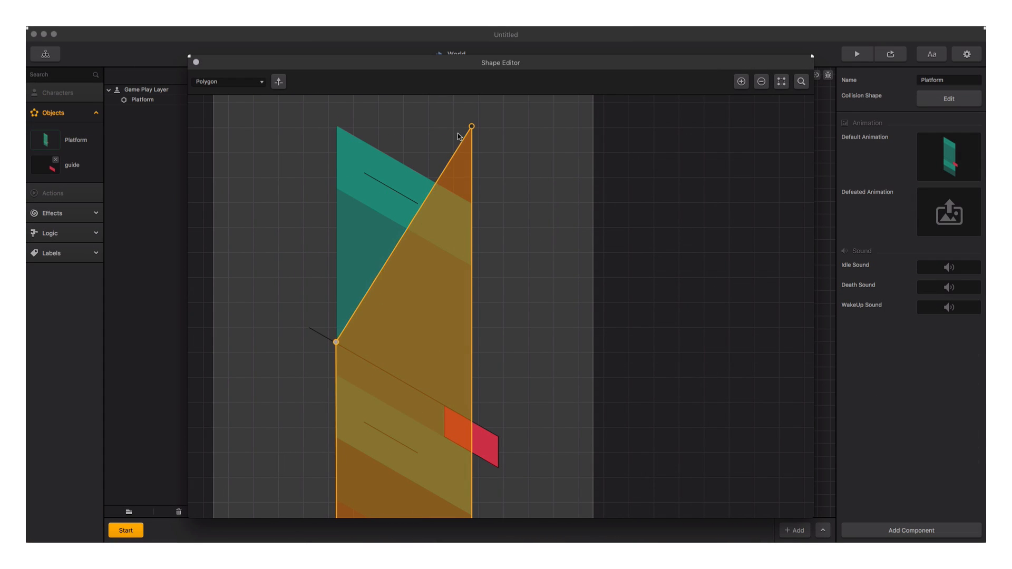
drag(471, 127, 526, 422)
scroll(455, 425, up, 5)
drag(591, 396, 595, 404)
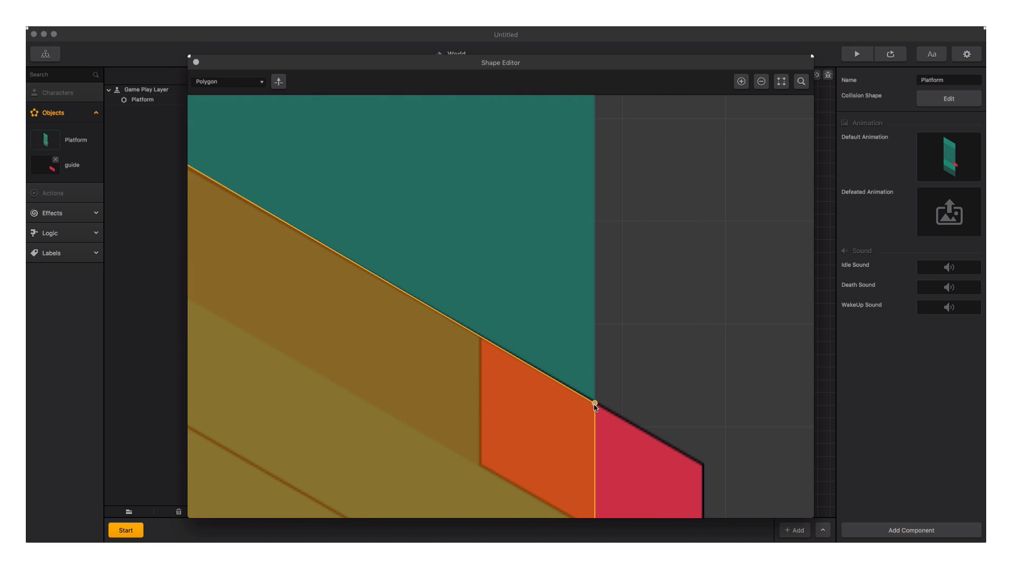
drag(366, 336, 726, 465)
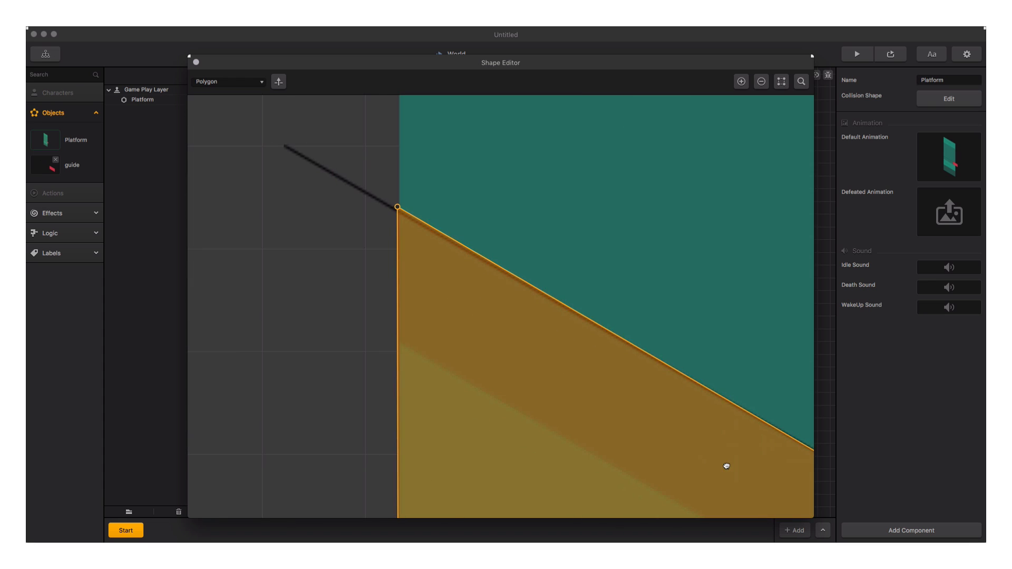
drag(397, 208, 400, 215)
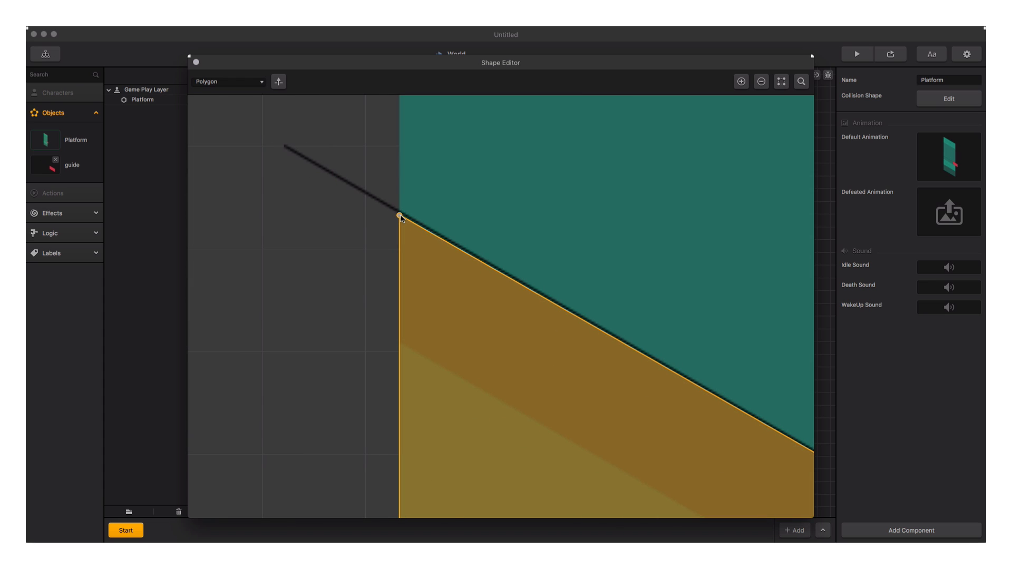
Pull the collision shape's two lower corners up and inward to form a shallow tapered polygon, and close the shape
drag(592, 382, 477, 222)
scroll(494, 253, down, 5)
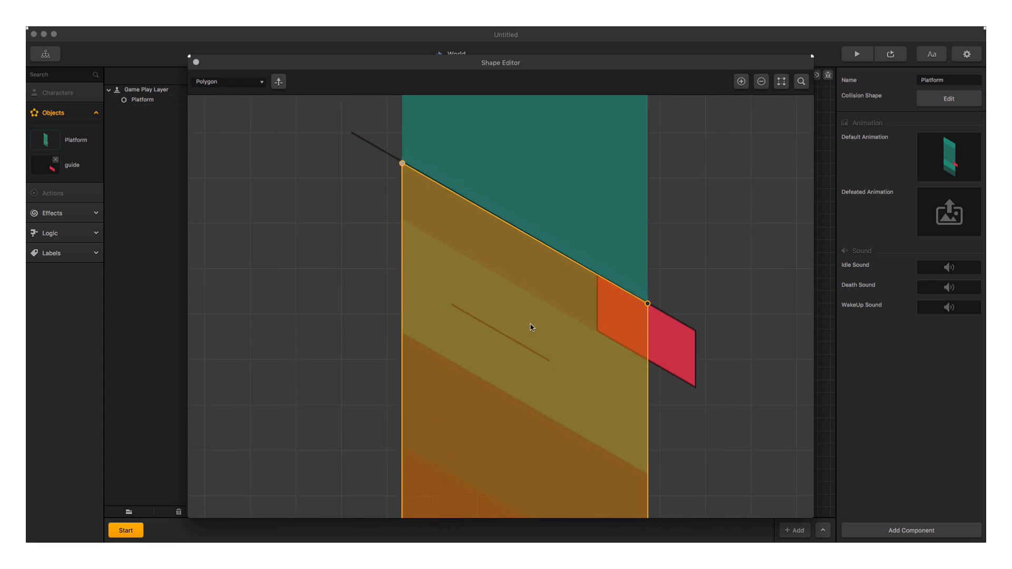
drag(527, 335, 513, 254)
scroll(488, 367, down, 3)
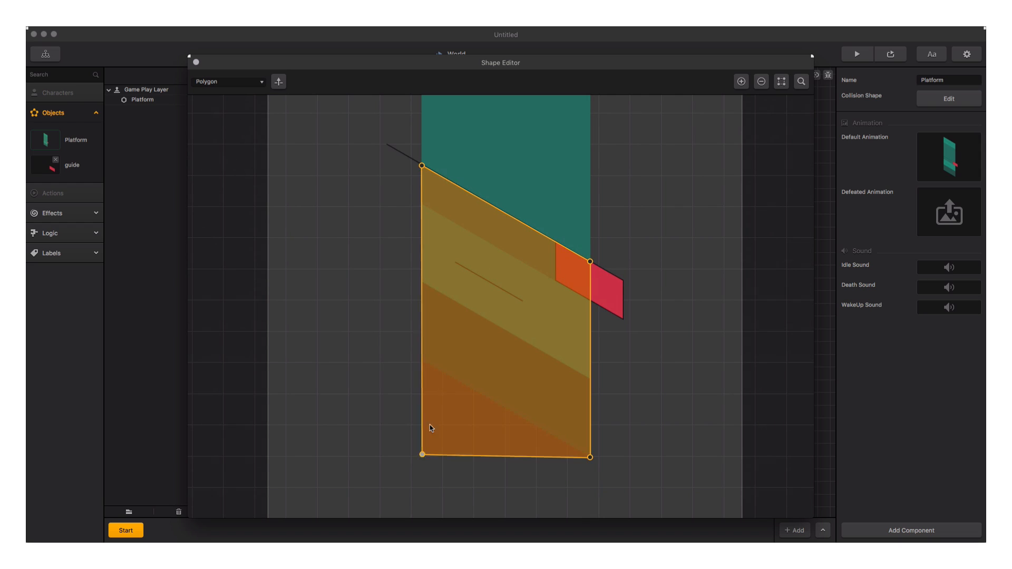
drag(427, 458, 445, 308)
drag(590, 457, 546, 379)
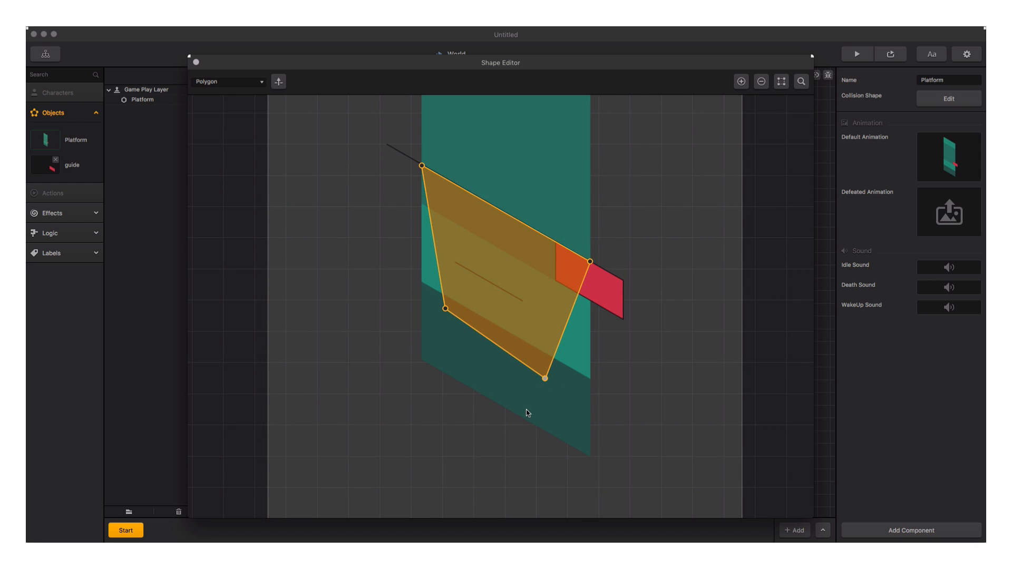
click(196, 62)
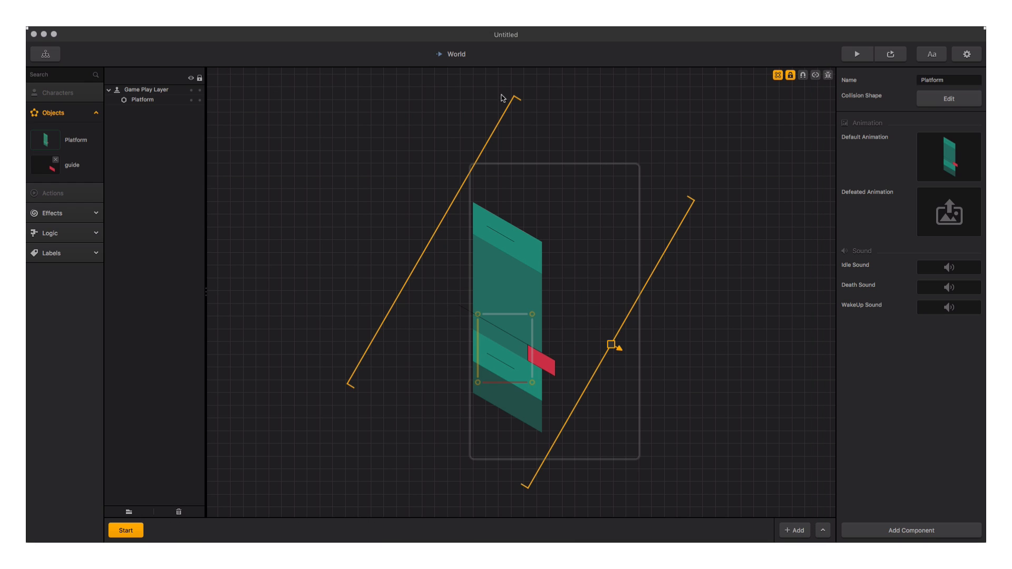
Remove the guide image from the Platform's default animation and close the Animation Editor
click(961, 140)
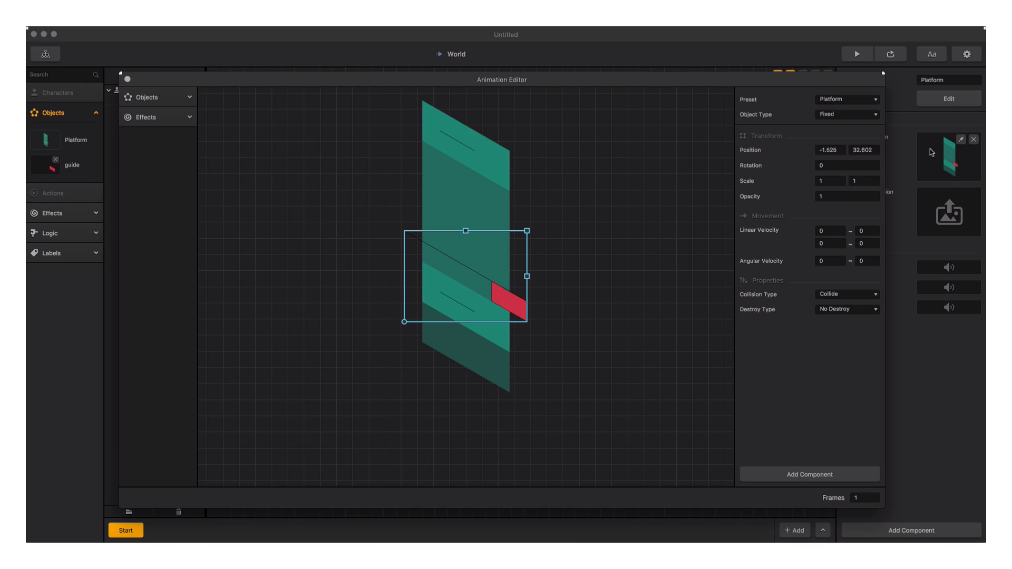
key(Delete)
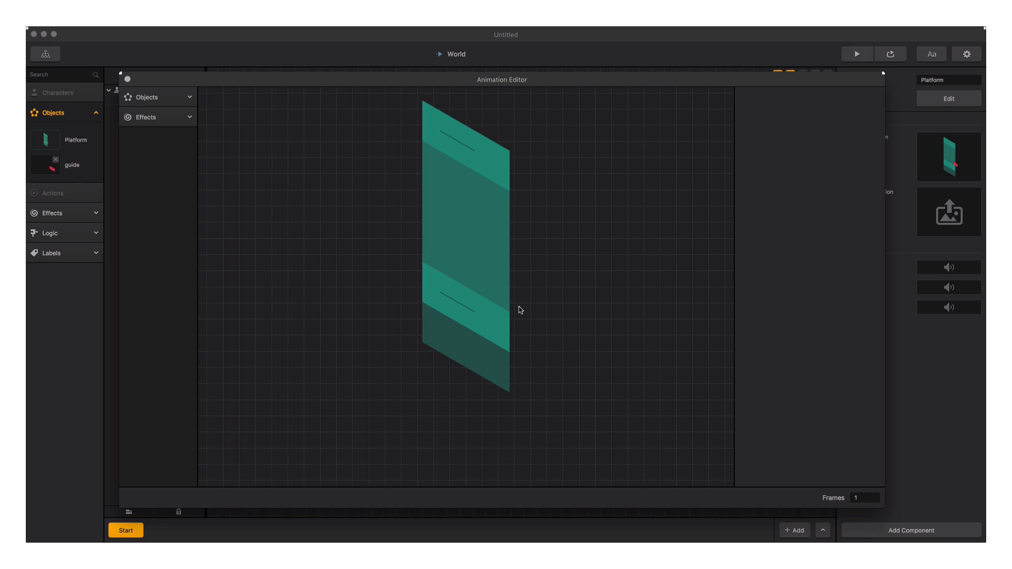
click(127, 79)
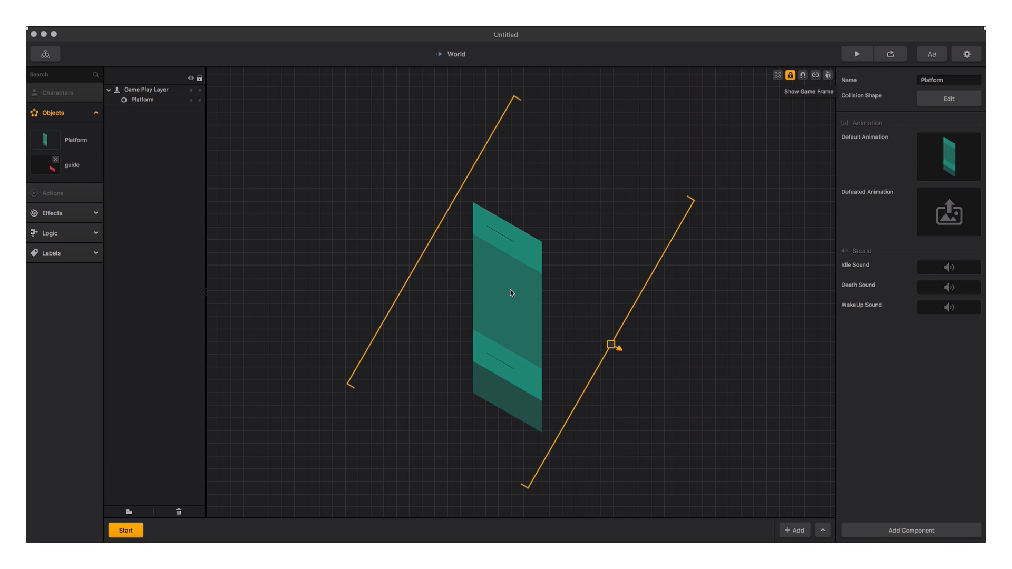
Duplicate the platform and fit the copy flush against the first one's side so the color bands continue, at about 403.9, 264.8
click(511, 290)
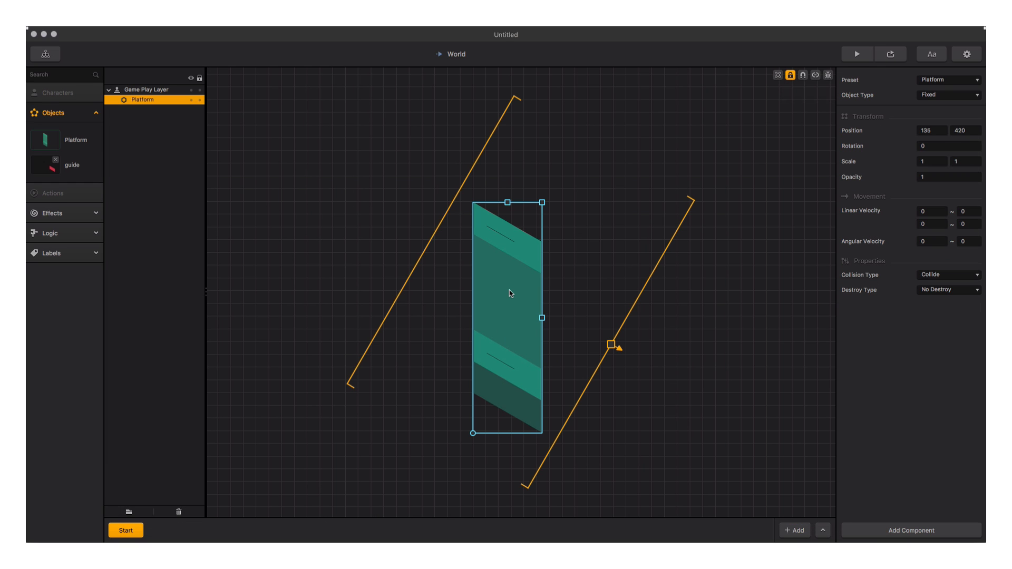
key(super+d)
drag(562, 280, 562, 315)
scroll(561, 299, up, 10)
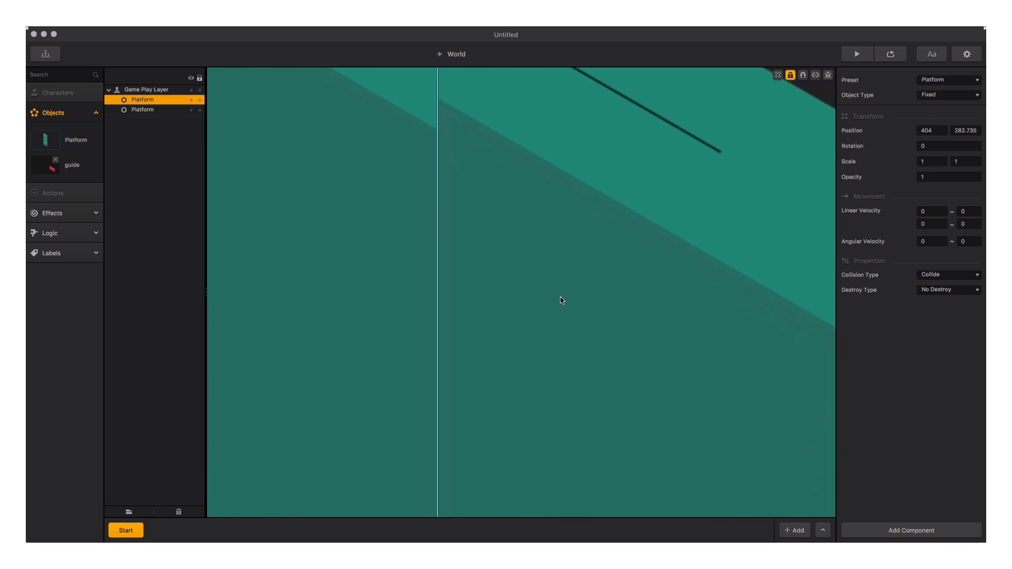
right_drag(565, 346, 571, 400)
drag(517, 262, 516, 310)
scroll(516, 311, down, 2)
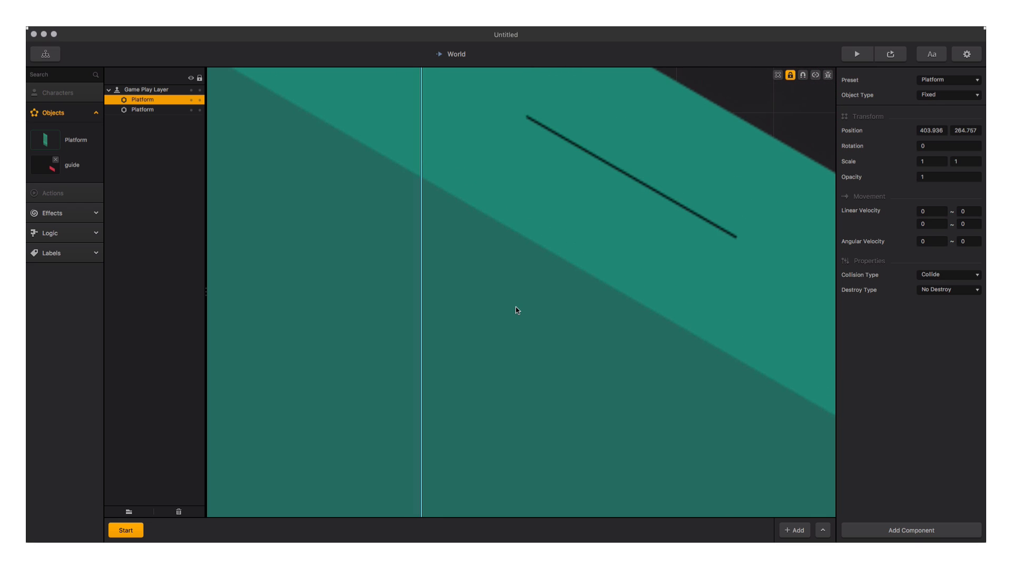
drag(468, 348, 482, 90)
drag(507, 442, 510, 357)
Add two more platform copies down the diagonal, aligning each one flush with the end of the previous platform
scroll(510, 357, down, 5)
click(685, 121)
scroll(545, 248, down, 4)
scroll(519, 166, up, 6)
click(553, 211)
click(693, 149)
scroll(538, 179, down, 6)
click(580, 316)
alt+drag(580, 316, 742, 410)
scroll(517, 226, up, 6)
scroll(527, 232, down, 5)
click(587, 268)
alt+drag(587, 269, 791, 390)
click(685, 153)
Examine the joints between the four platforms up close with their collision shapes shown
scroll(617, 292, up, 6)
scroll(589, 347, up, 5)
click(589, 347)
scroll(589, 316, down, 5)
click(590, 225)
scroll(557, 268, up, 4)
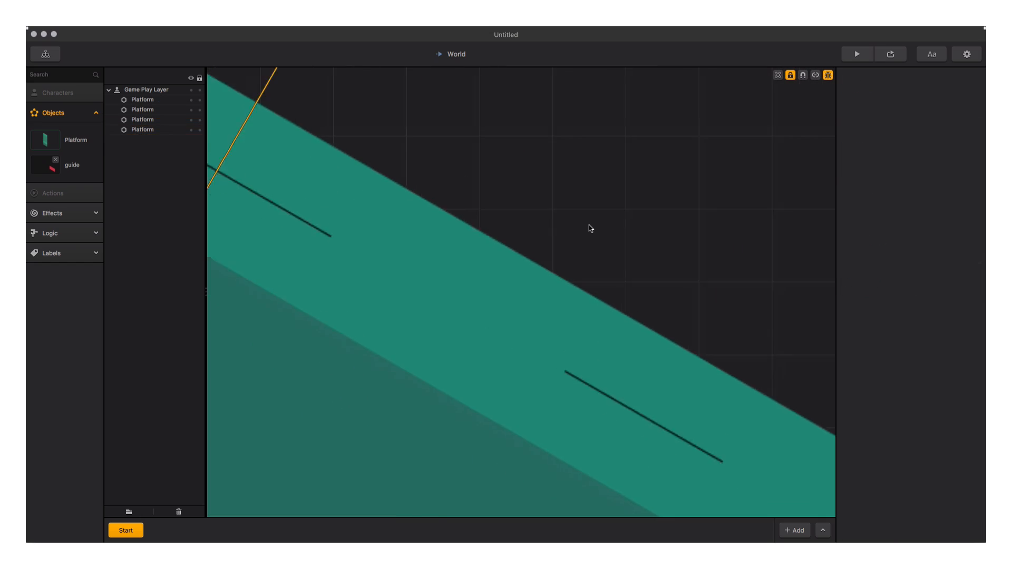
click(539, 285)
scroll(539, 285, down, 5)
click(659, 221)
scroll(632, 327, up, 5)
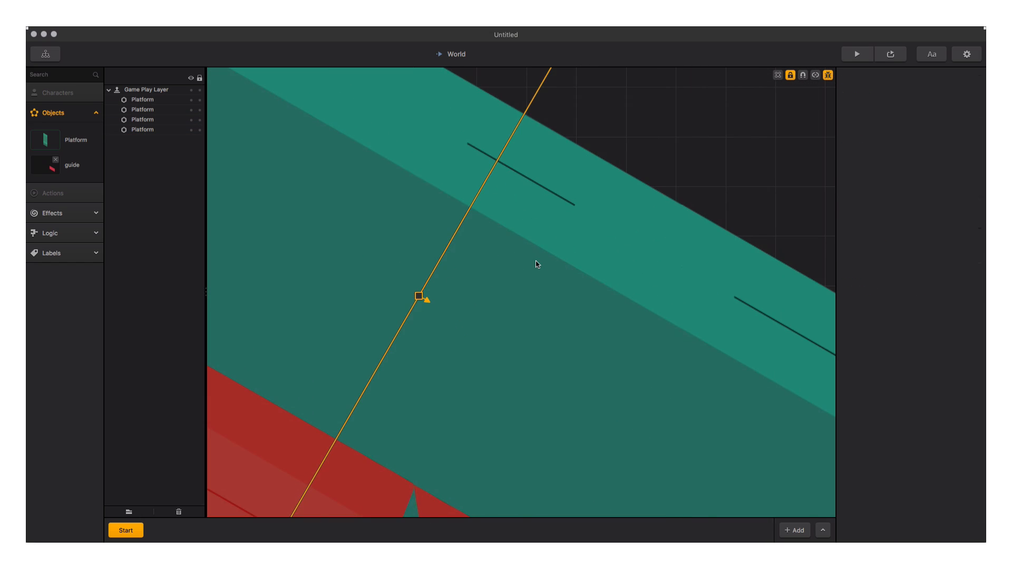
scroll(556, 242, down, 5)
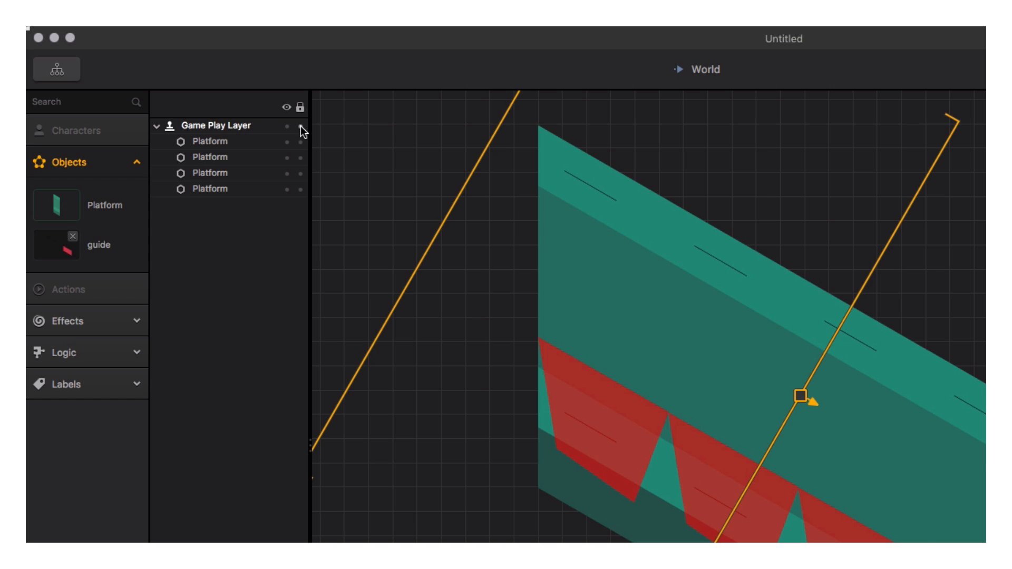
Lock all platforms in the Game Play Layer and set the Start section's scene distance to 1240
click(200, 89)
click(957, 268)
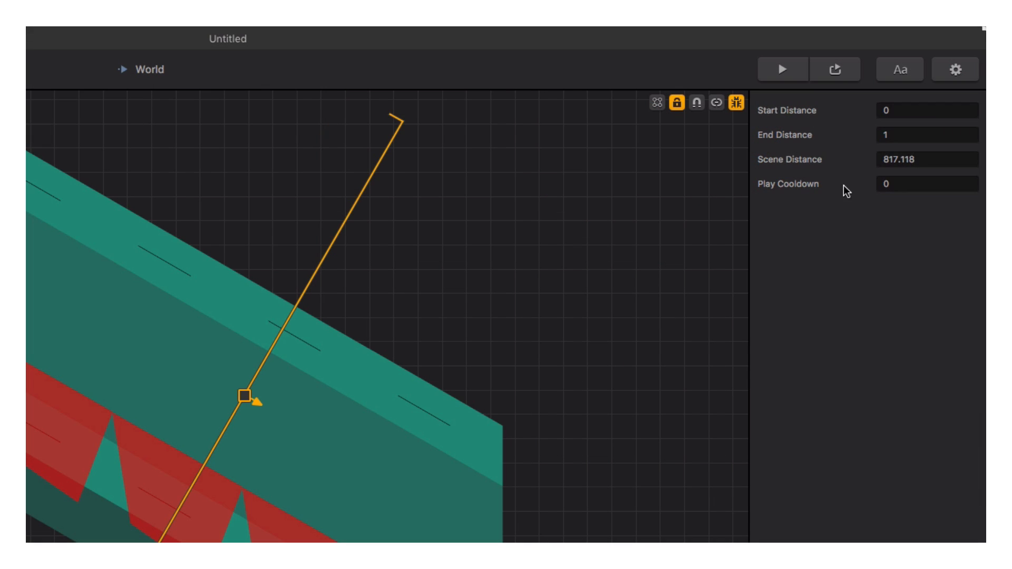
click(930, 159)
text(1240)
key(Return)
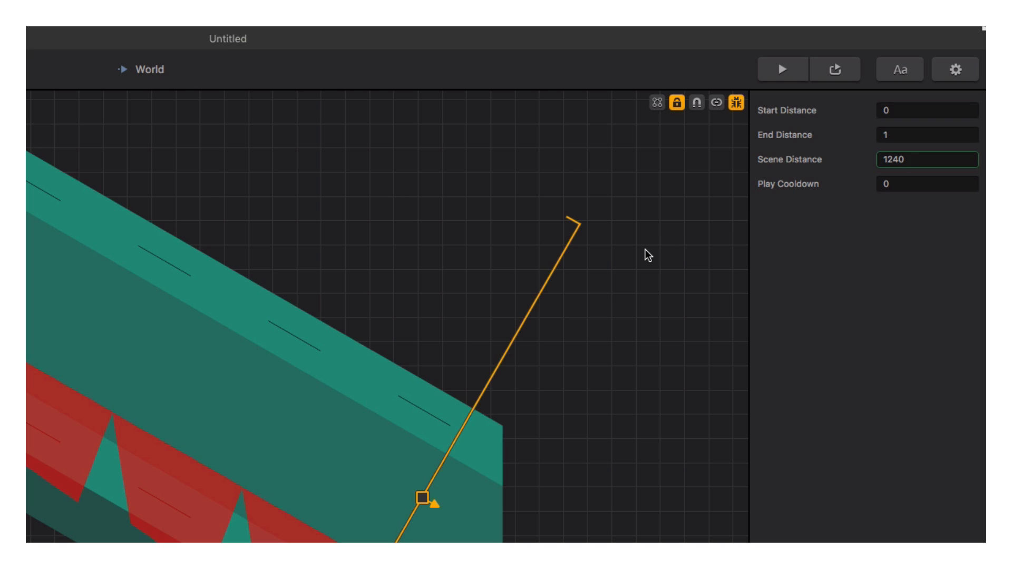
Hide the collision shapes and align the scenes of all level sections, accepting the change to their start and end values
click(739, 109)
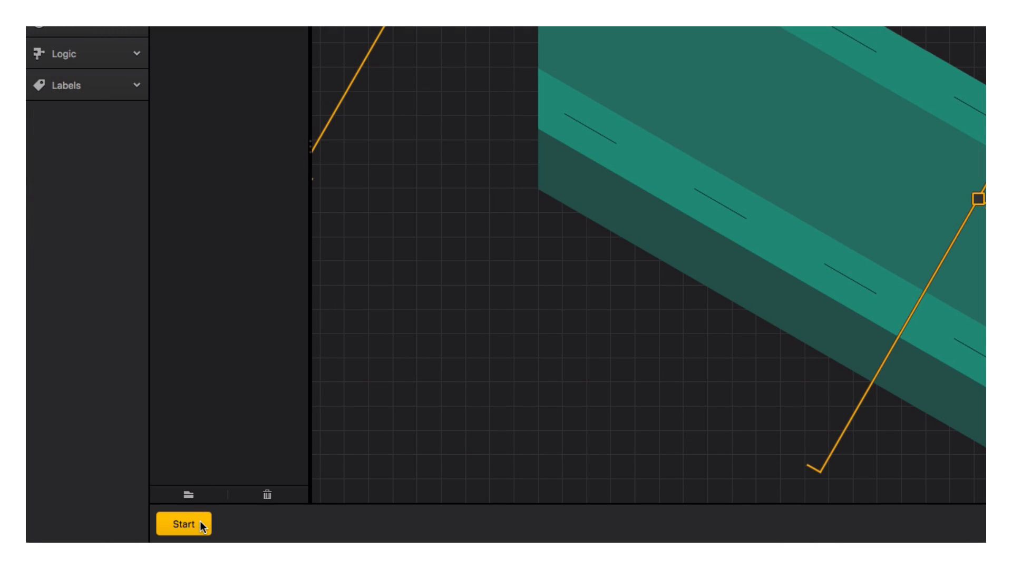
click(200, 522)
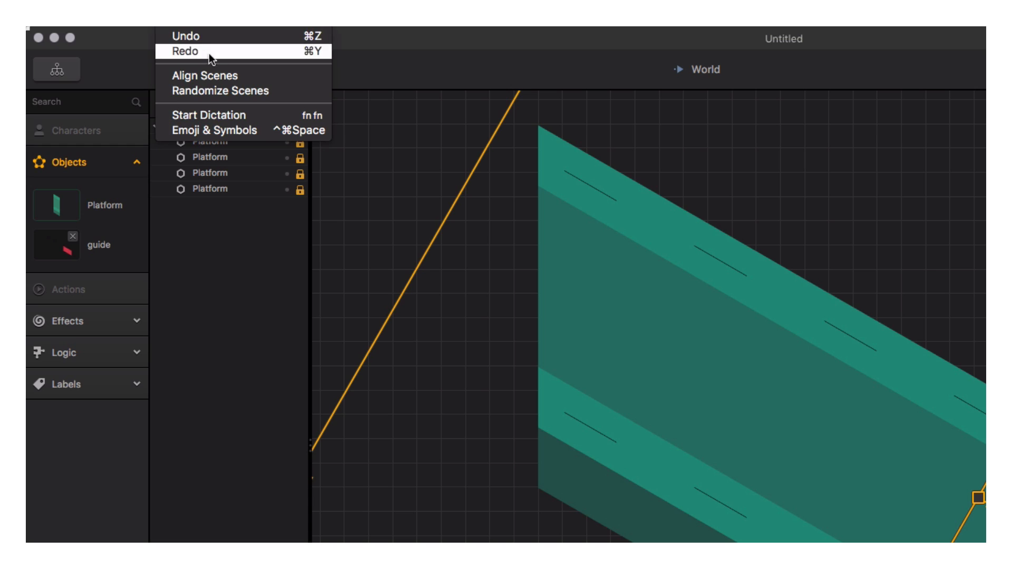
click(280, 87)
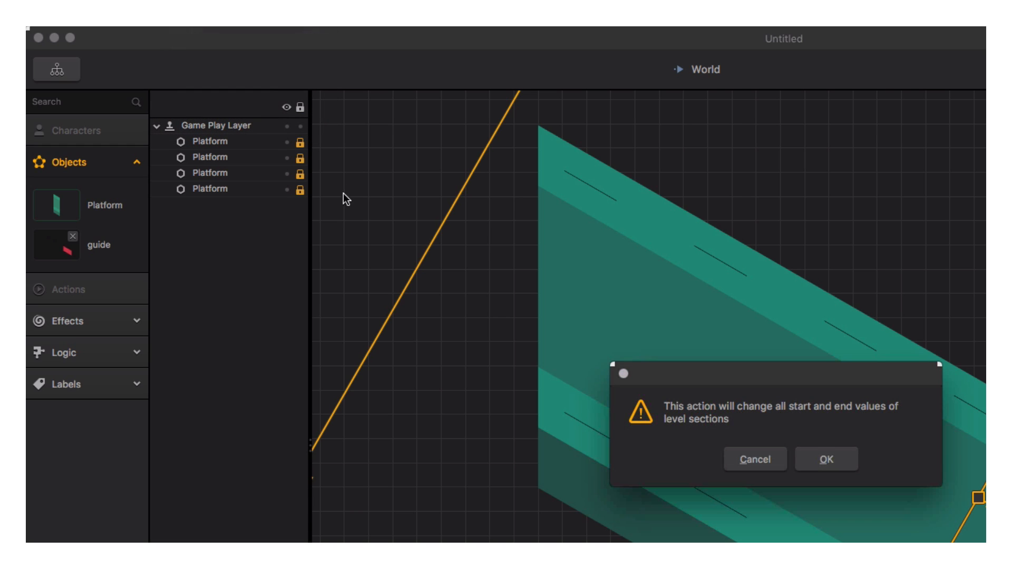
click(848, 463)
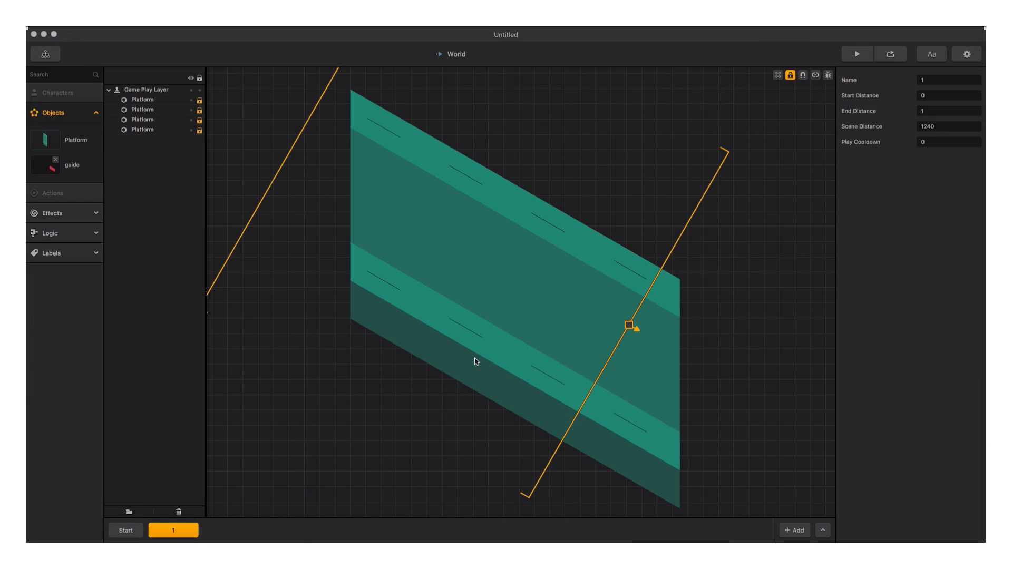
click(449, 385)
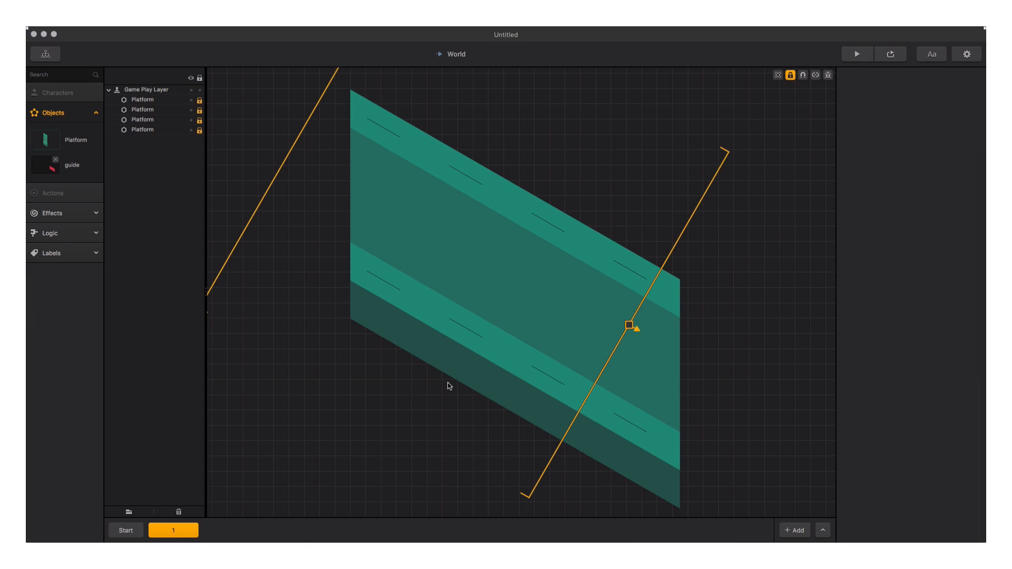
Import the green cube image as the player character, place it over the platforms and open its properties
scroll(447, 384, up, 1)
scroll(446, 385, down, 1)
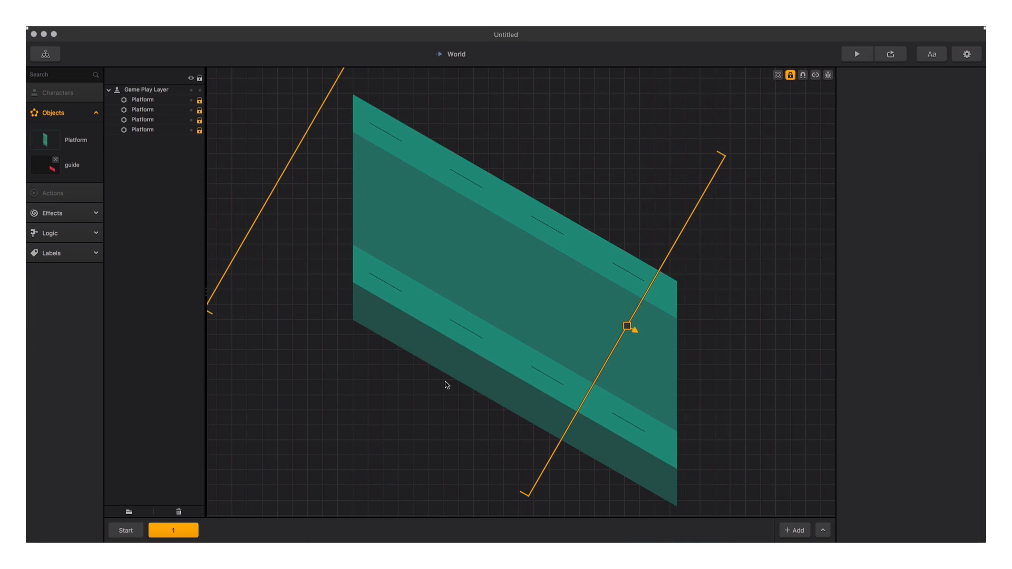
drag(996, 368, 456, 139)
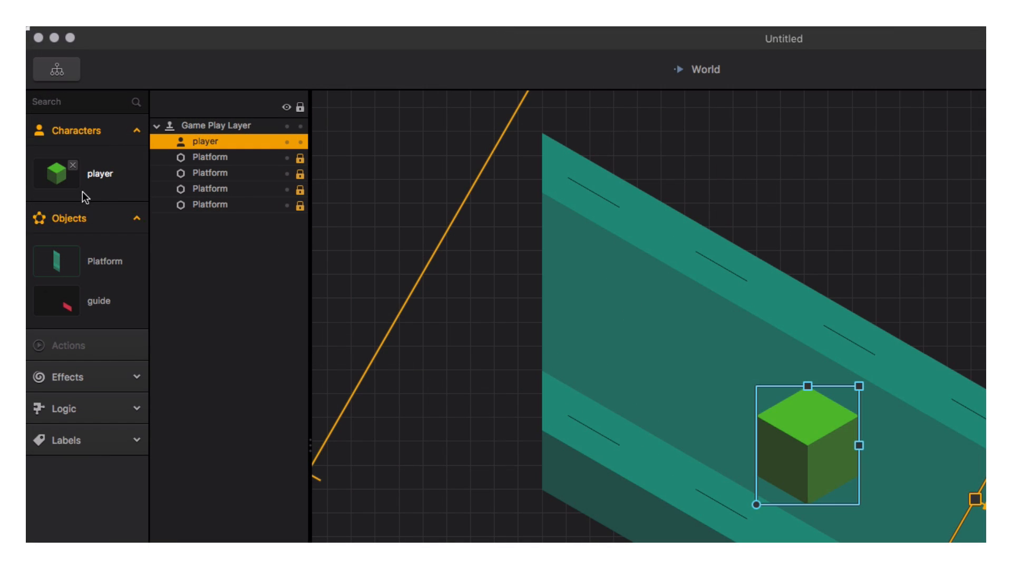
click(48, 123)
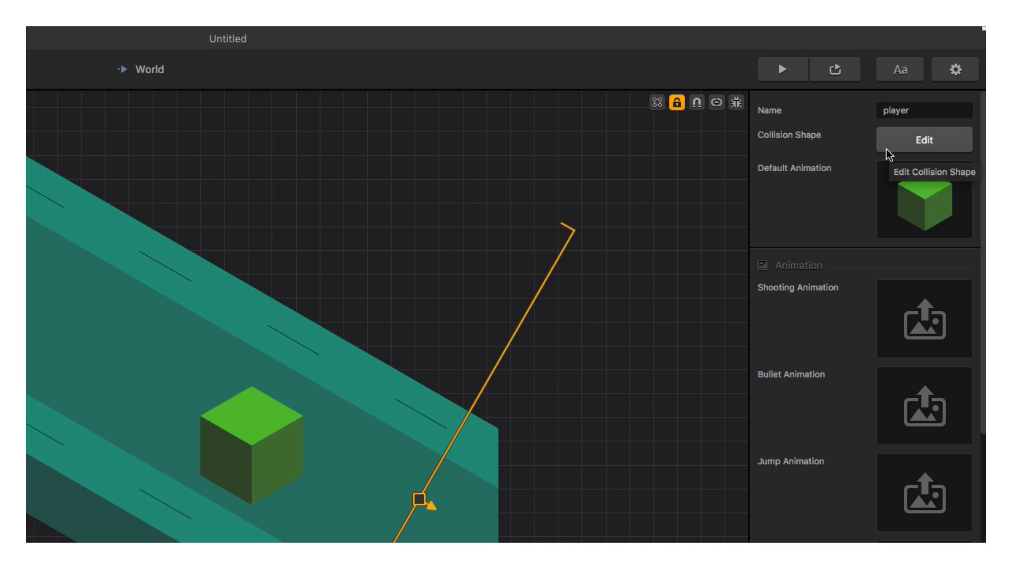
Reduce the player's collision shape to an inverted triangle covering the cube's bottom by removing one corner and moving the other three
click(886, 152)
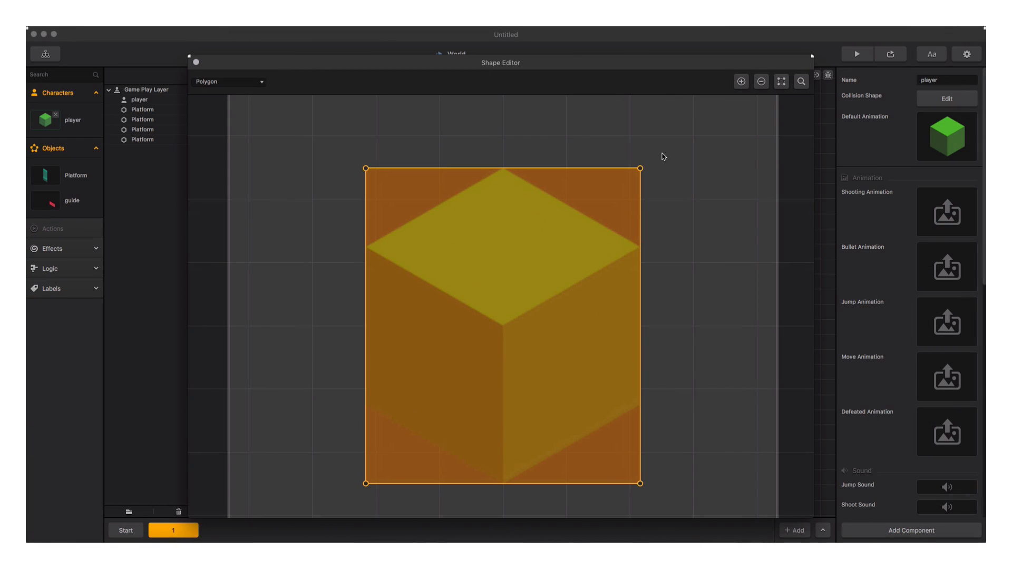
click(761, 81)
drag(367, 169, 503, 481)
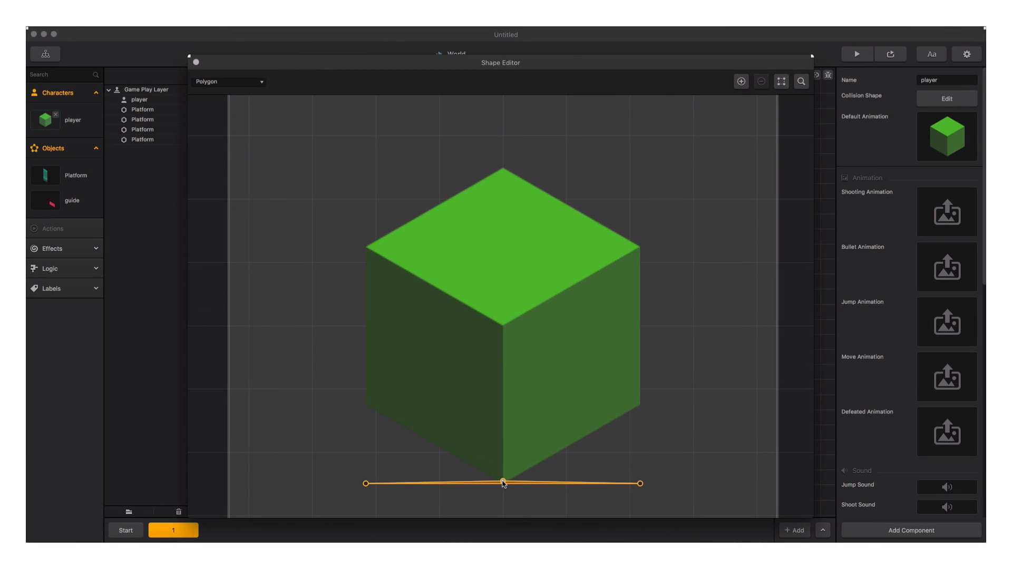
drag(640, 484, 634, 404)
drag(365, 483, 368, 406)
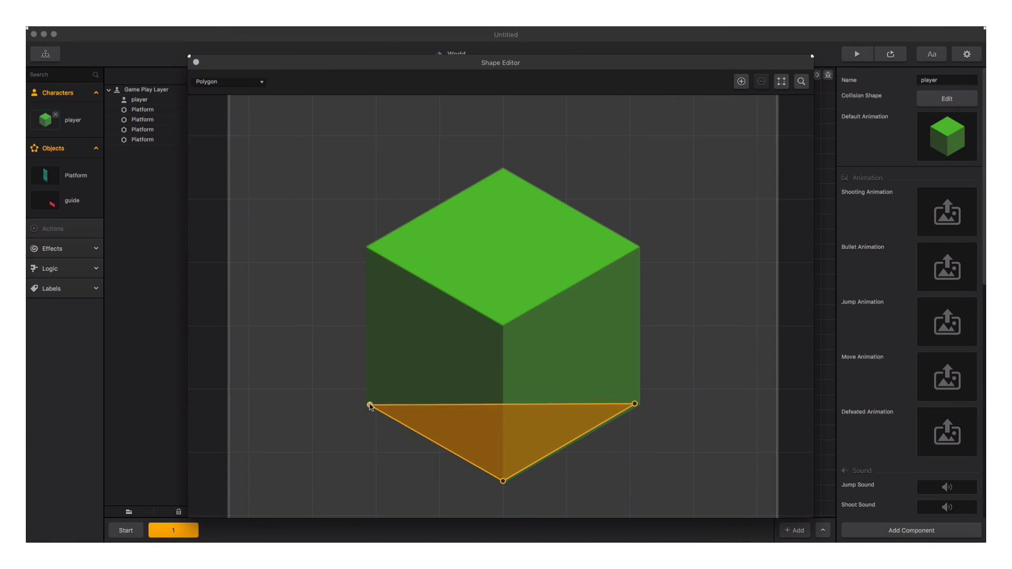
Fine-tune the triangle's corners onto the cube's three lower vertices and close the Shape Editor
scroll(459, 480, up, 5)
drag(567, 481, 570, 494)
scroll(571, 494, right, 5)
drag(774, 307, 784, 309)
scroll(452, 407, left, 5)
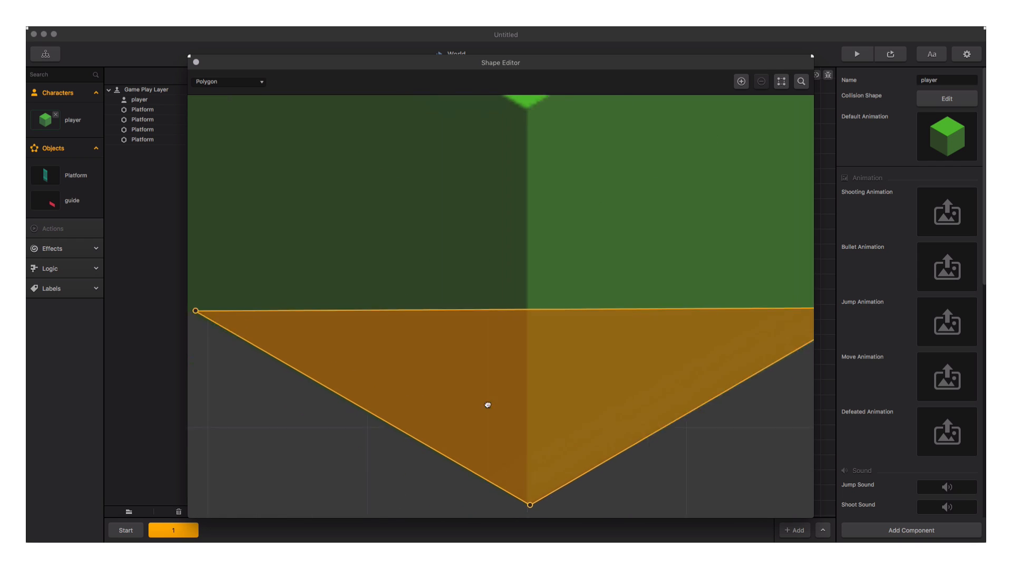
drag(275, 301, 265, 296)
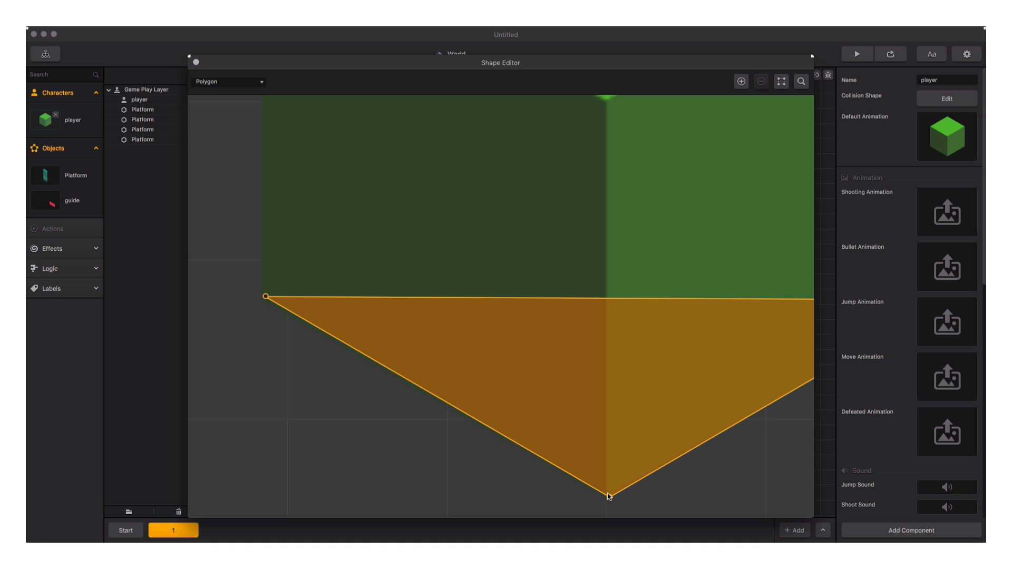
scroll(519, 481, down, 3)
scroll(520, 481, up, 3)
scroll(598, 502, up, 1)
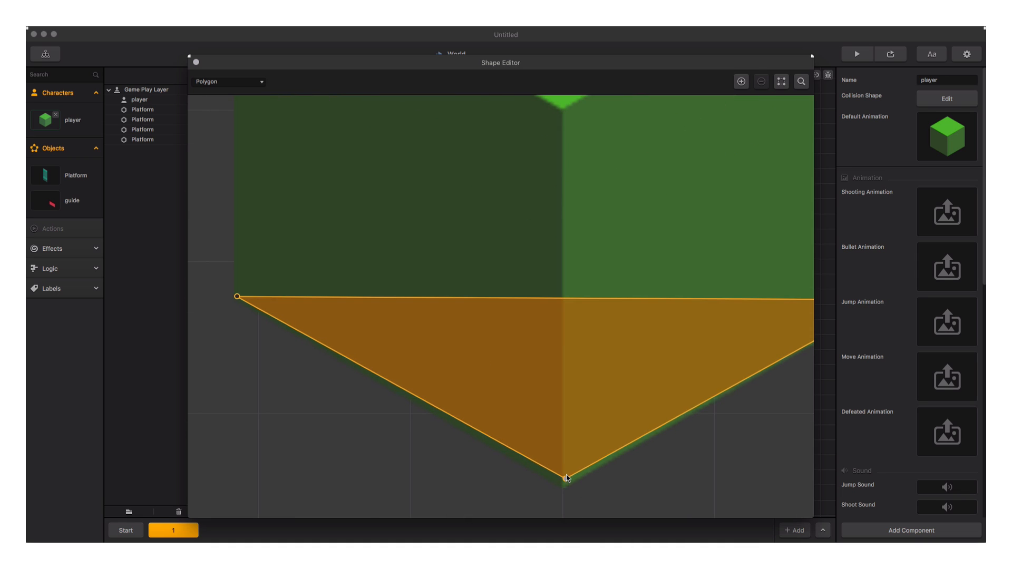
scroll(436, 463, down, 2)
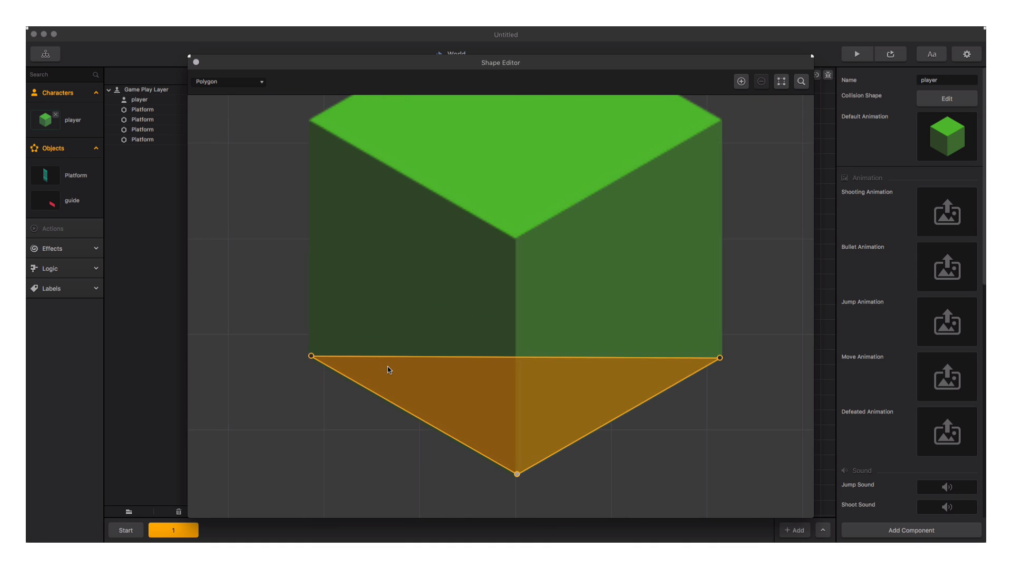
click(195, 63)
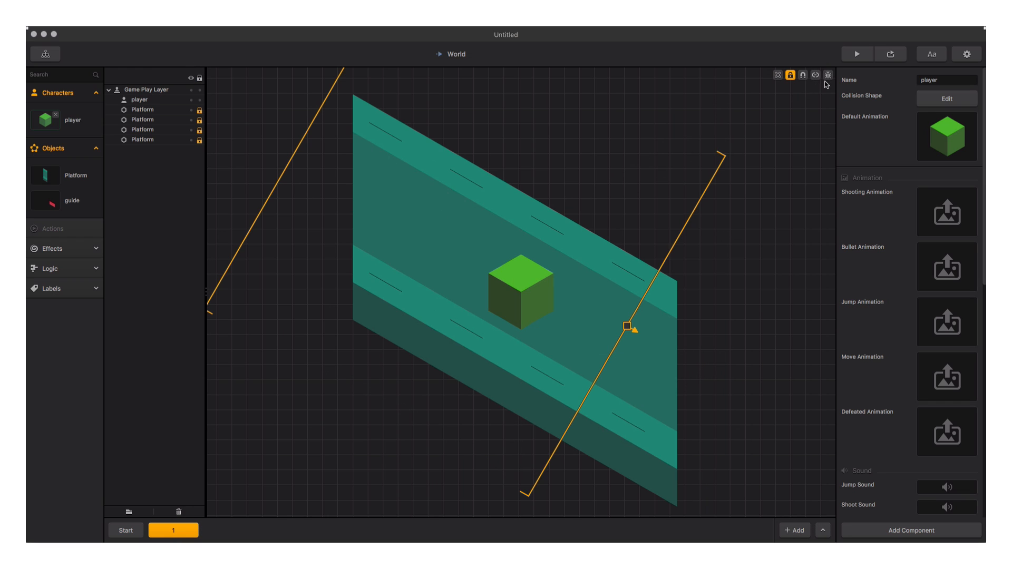
Show the collision shapes and, in the Start section, rest the player on the first platform's collision edge at about 221.2, 558.7
click(827, 74)
click(125, 529)
scroll(403, 230, up, 8)
drag(293, 185, 438, 235)
scroll(398, 262, up, 5)
scroll(437, 390, down, 5)
Show the game frame and shrink its inner camera rectangle to a tiny box around the cube's central vertex
click(777, 77)
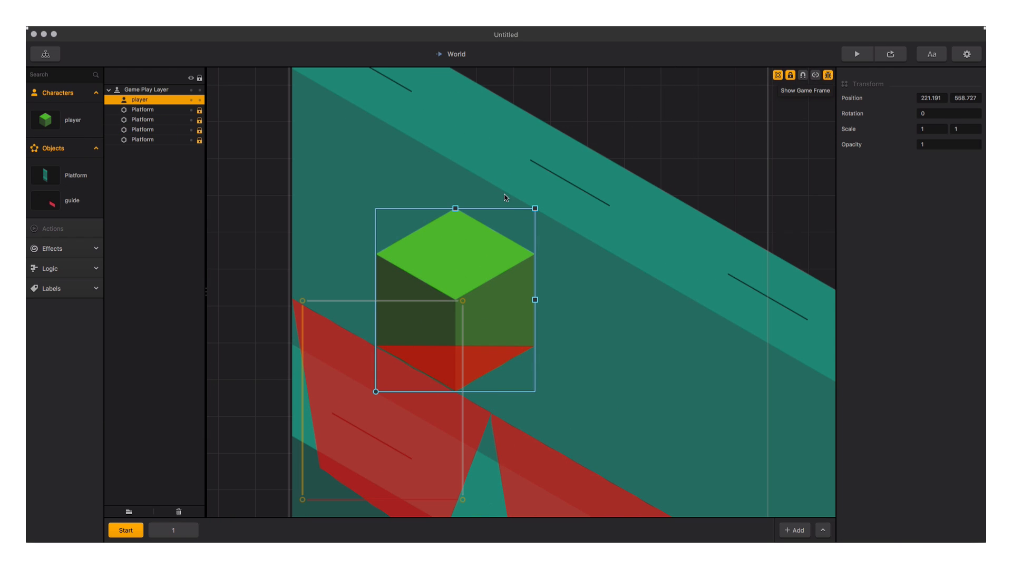
drag(302, 301, 448, 283)
drag(439, 502, 446, 311)
scroll(452, 283, up, 3)
scroll(451, 295, up, 5)
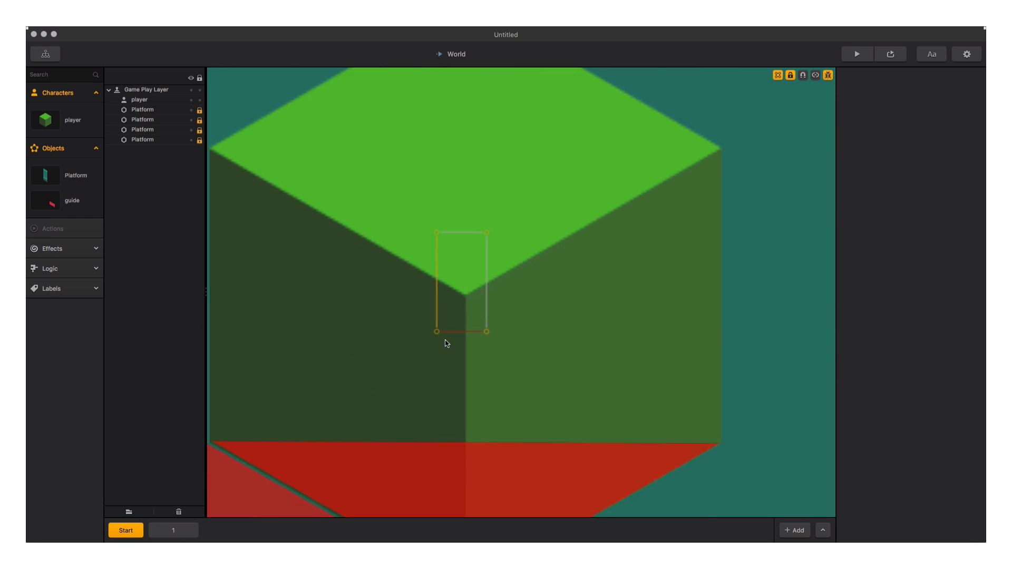
click(457, 330)
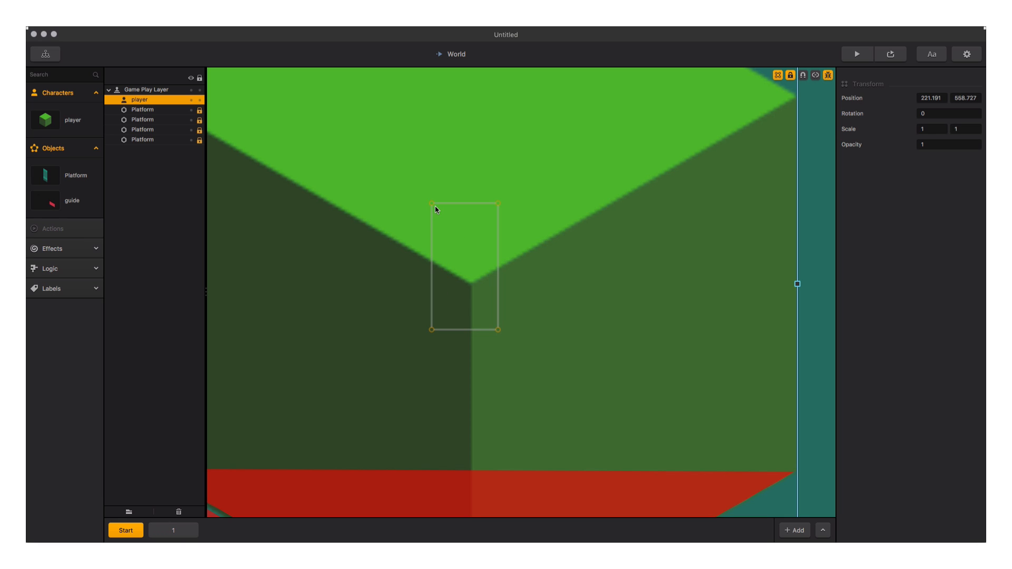
drag(433, 206, 456, 274)
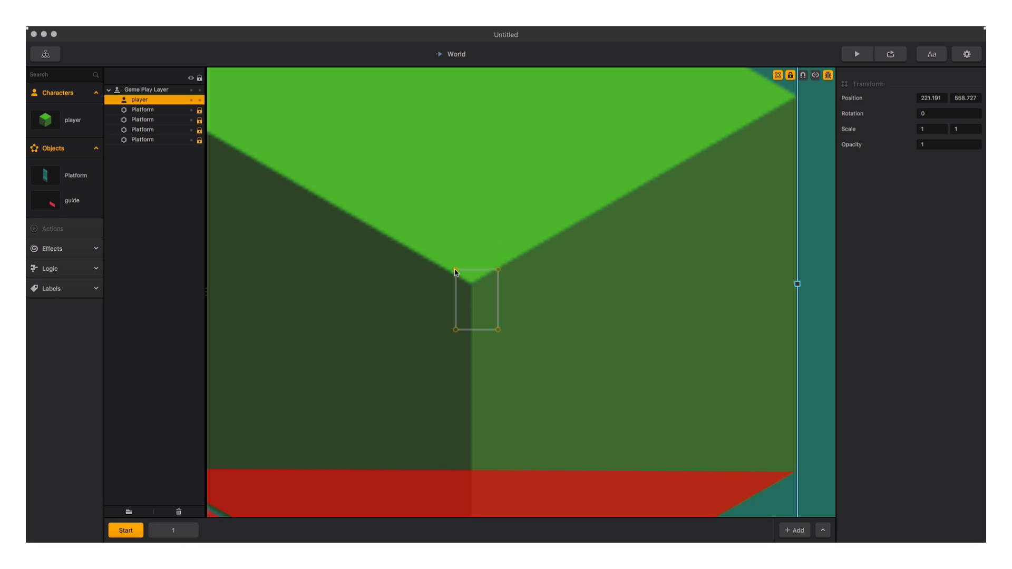
scroll(499, 335, down, 2)
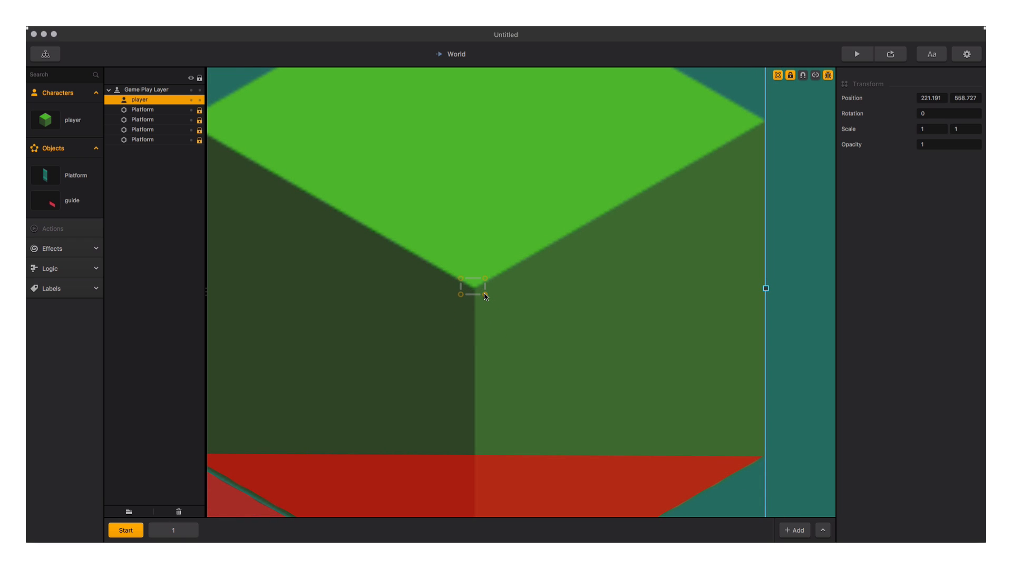
scroll(451, 331, down, 6)
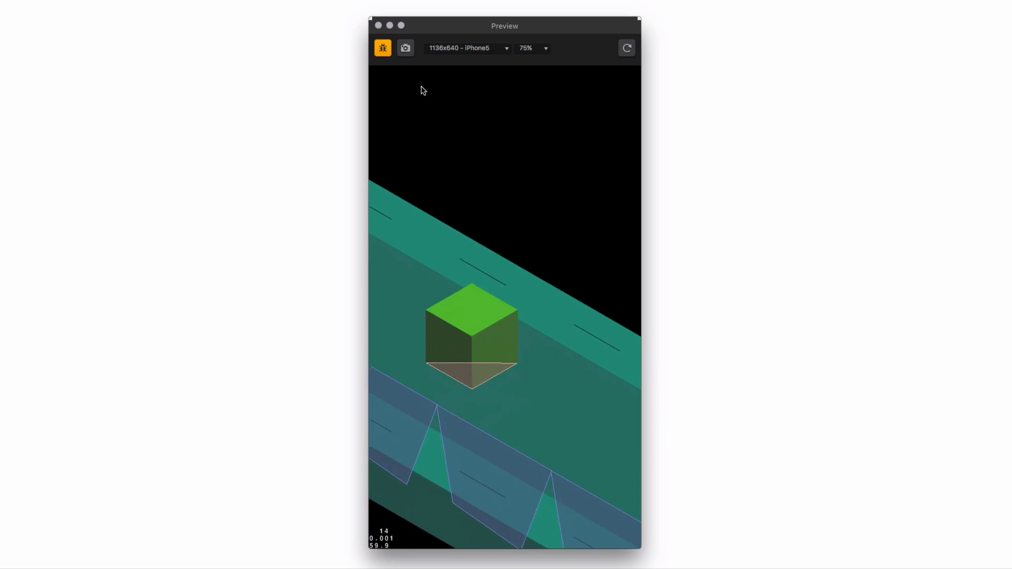
Toggle the debug display in the game preview and hide the game frame in the world editor
click(382, 48)
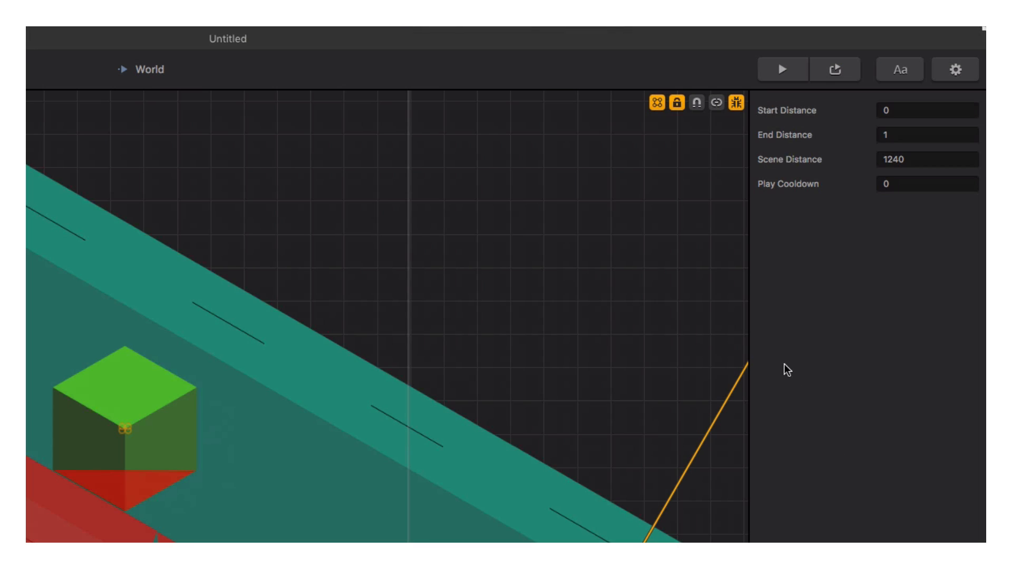
click(658, 103)
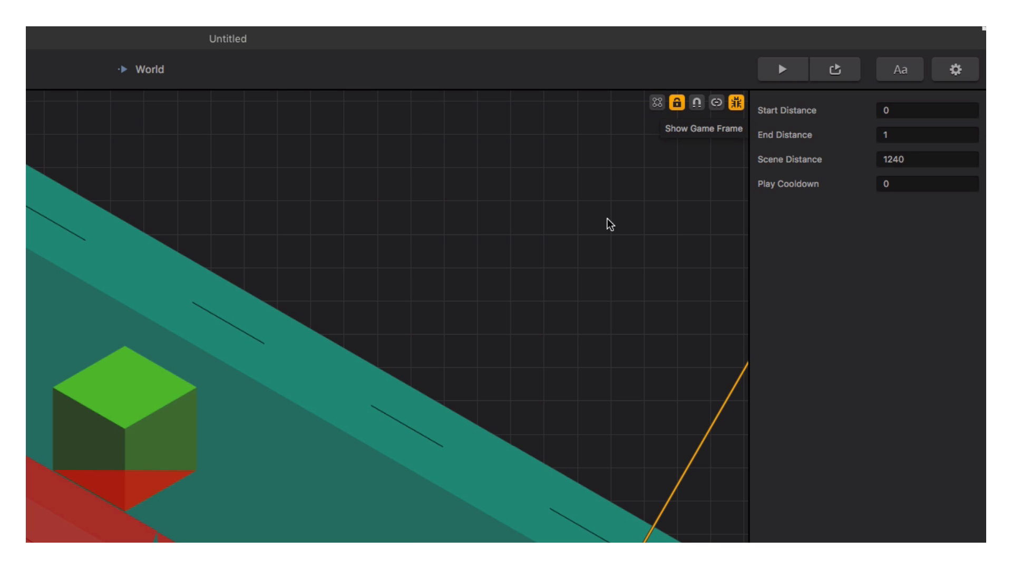
Open the player character's Character Gameplay Settings and set Max Speed to 75 on both axes
click(439, 258)
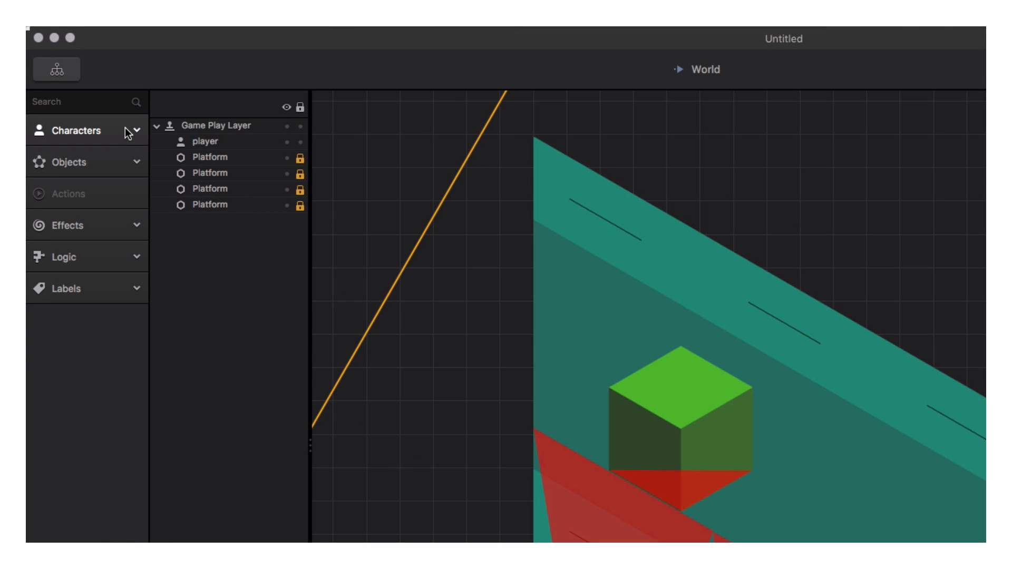
click(90, 92)
click(60, 181)
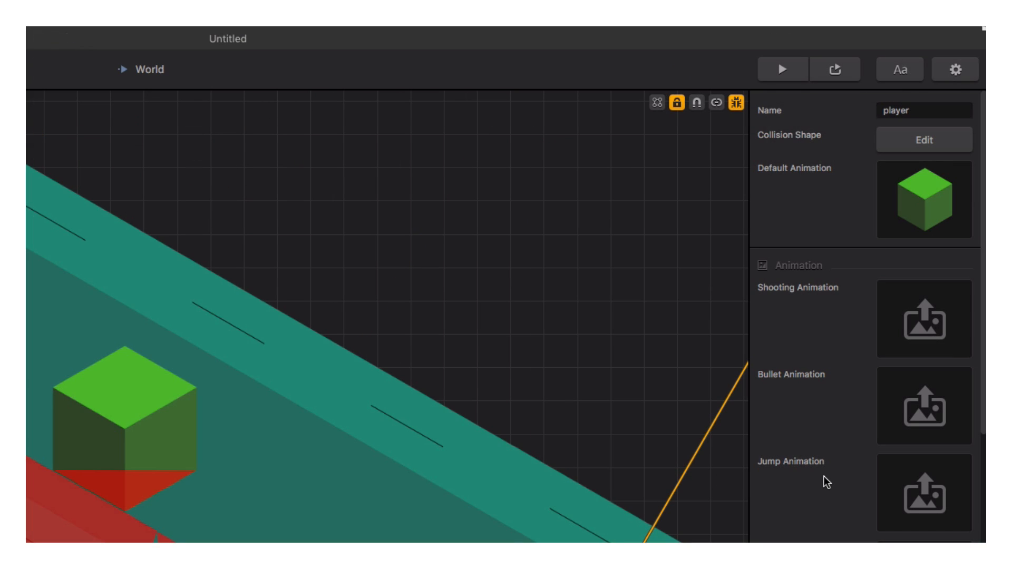
scroll(826, 482, down, 10)
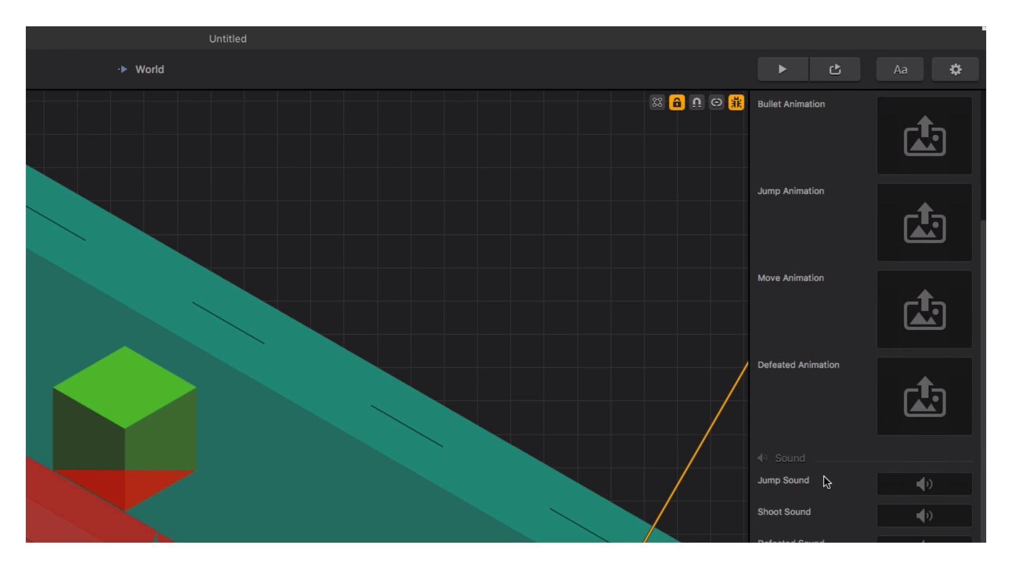
scroll(826, 482, down, 3)
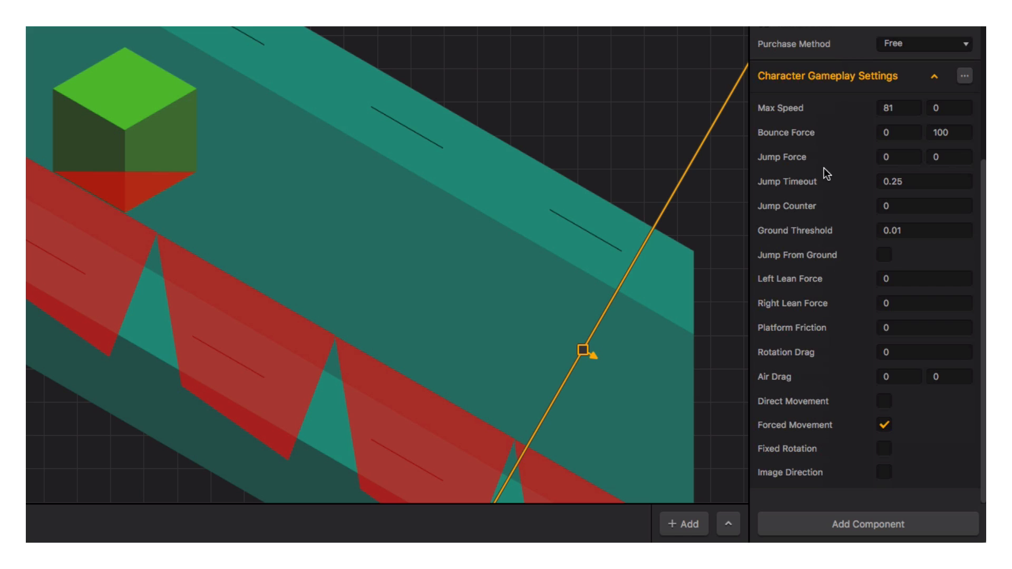
click(899, 108)
text(75)
key(Tab)
text(75)
key(Tab)
Set the player's vertical Bounce Force to 0 and enable Fixed Rotation
key(Tab)
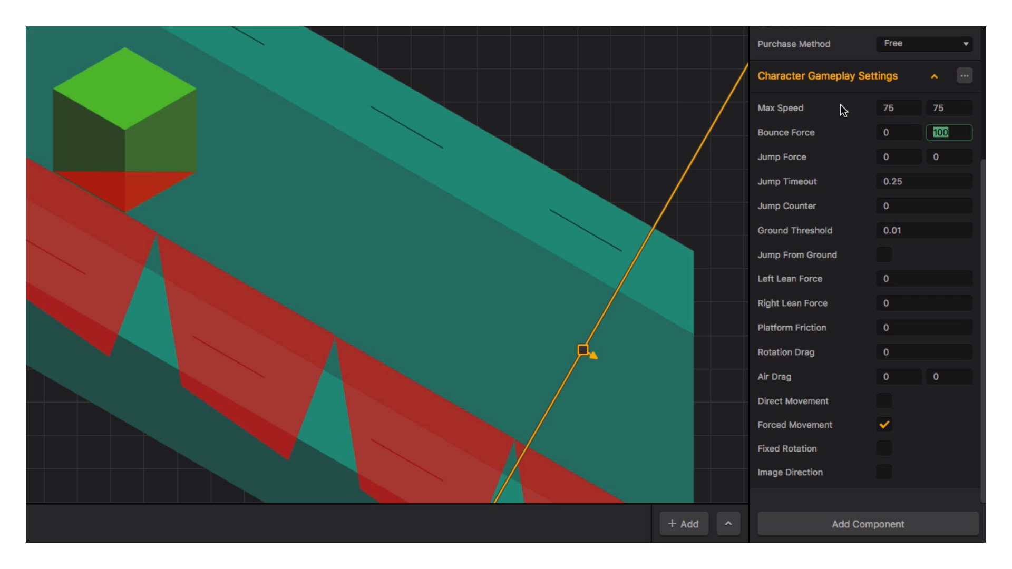
text(0)
click(884, 448)
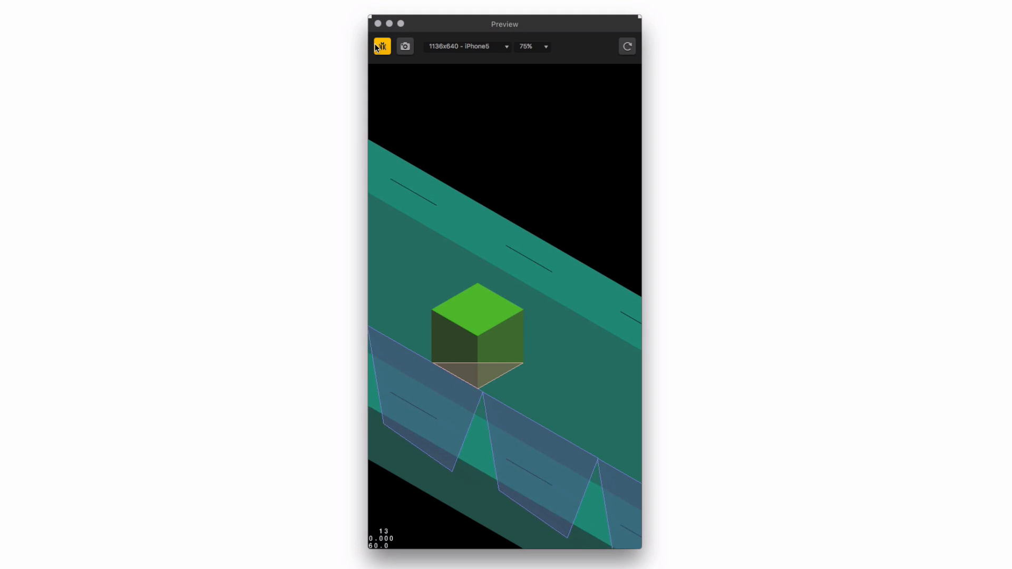
Play-test the cube's movement in the game preview, toggling the debug display off and on and restarting the game
click(382, 46)
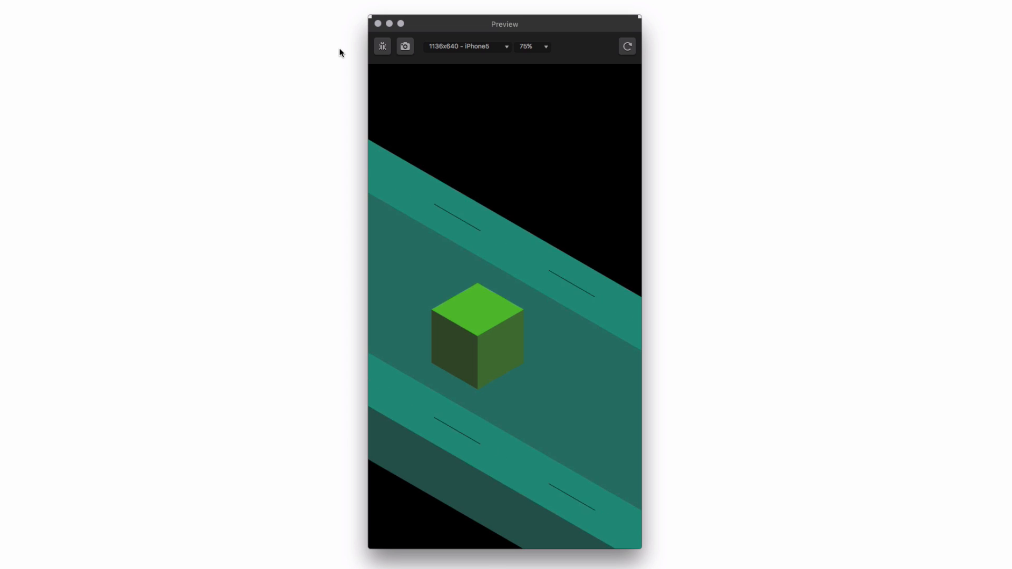
click(382, 46)
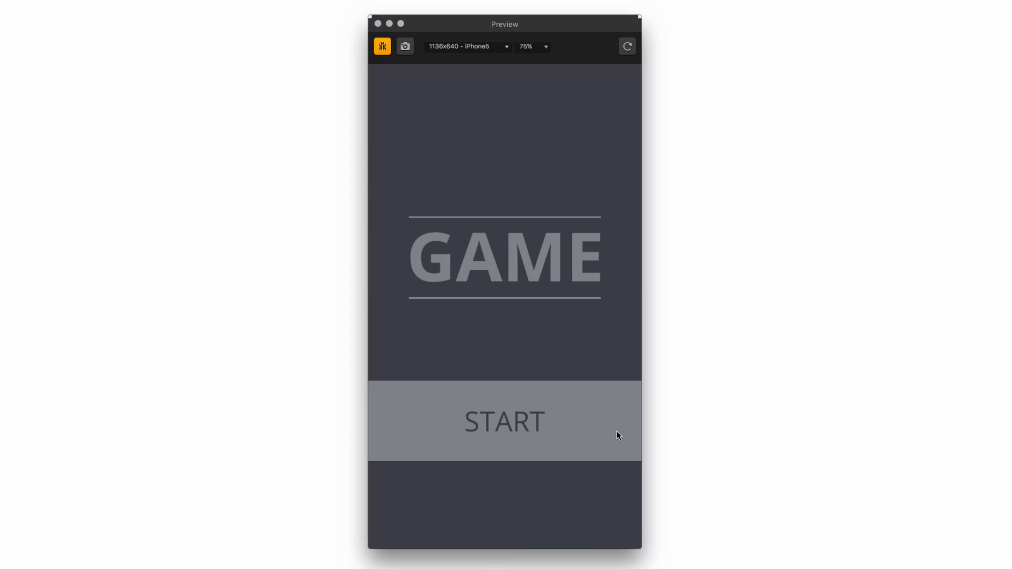
click(616, 431)
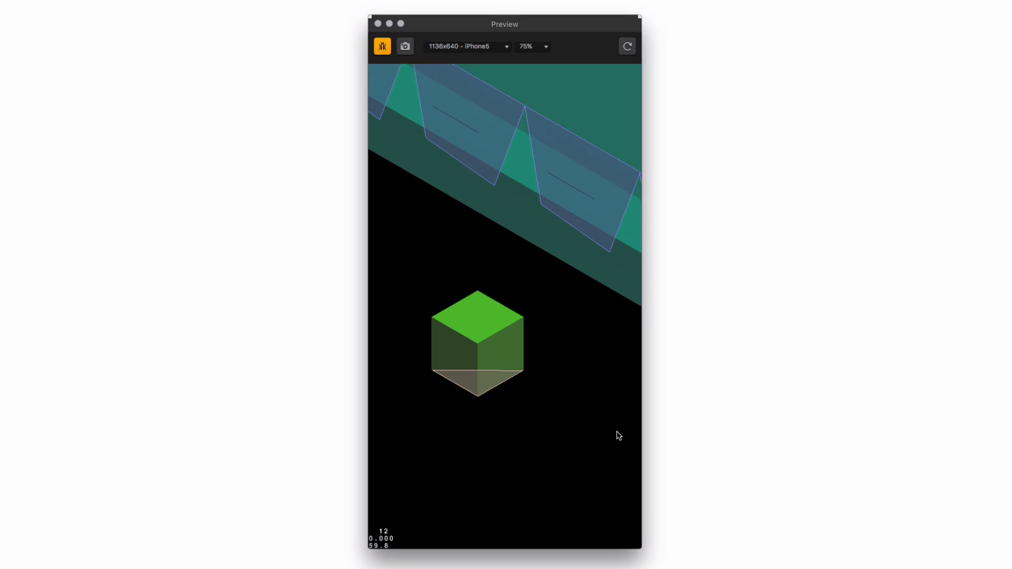
click(626, 52)
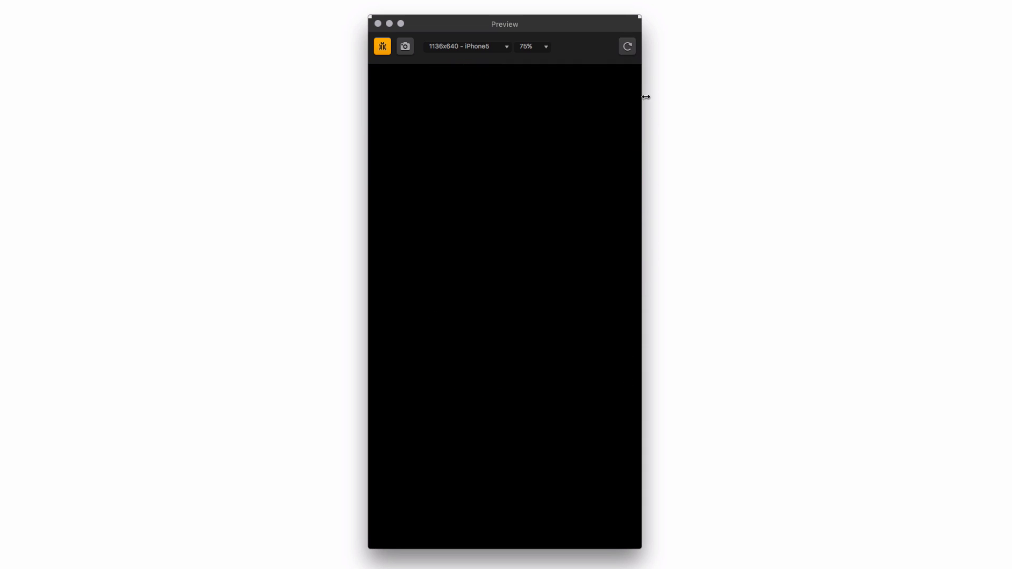
click(605, 439)
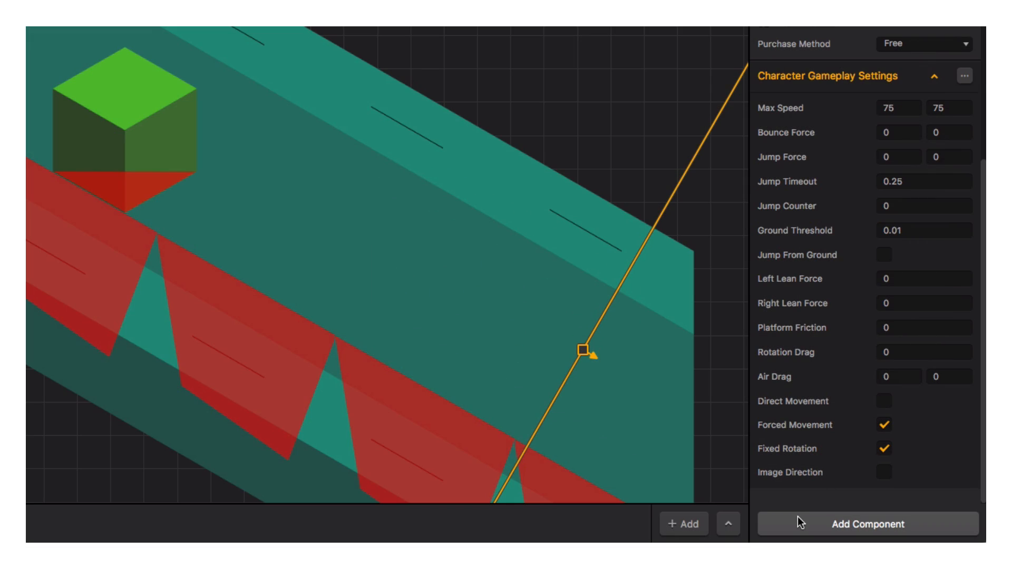
Add an Advanced Move component to the player and assign the green cube image as its animation
click(800, 522)
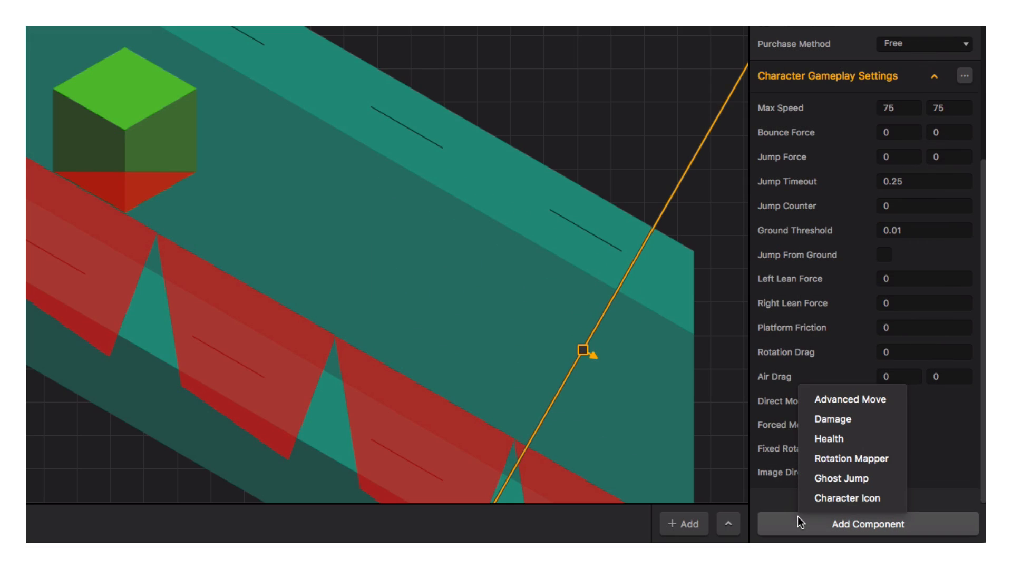
click(896, 405)
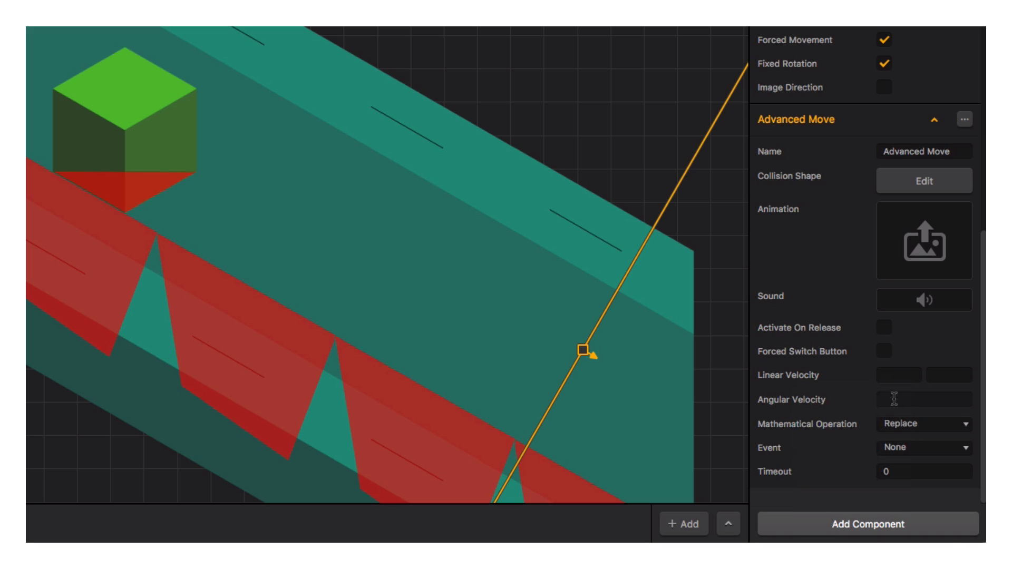
drag(984, 226, 935, 205)
drag(926, 226, 924, 228)
Fit the Advanced Move's triangular collision shape to the cube's three lower vertices and close the Shape Editor
click(896, 190)
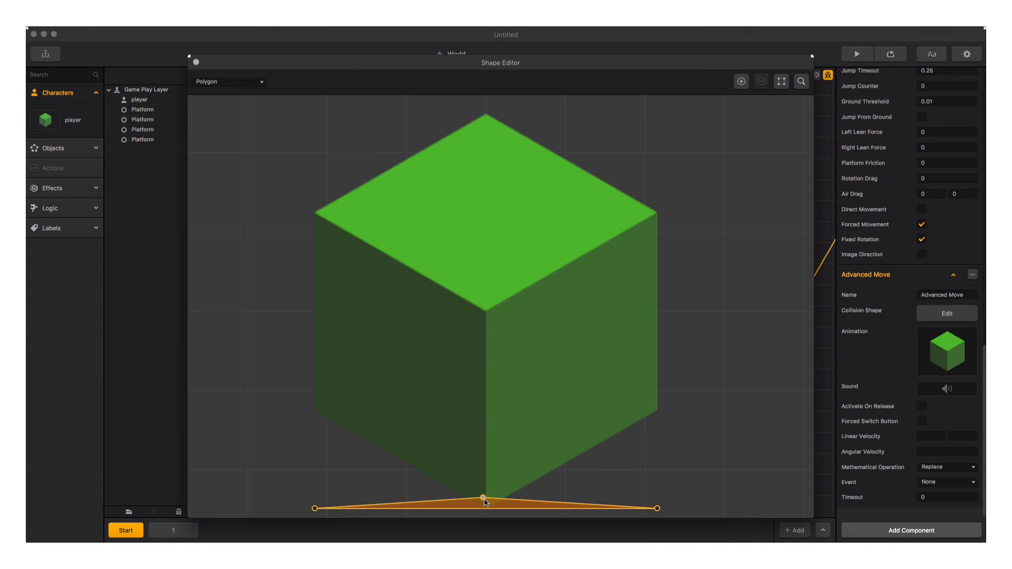
drag(656, 508, 652, 409)
drag(314, 508, 319, 409)
drag(485, 498, 488, 507)
scroll(331, 376, up, 4)
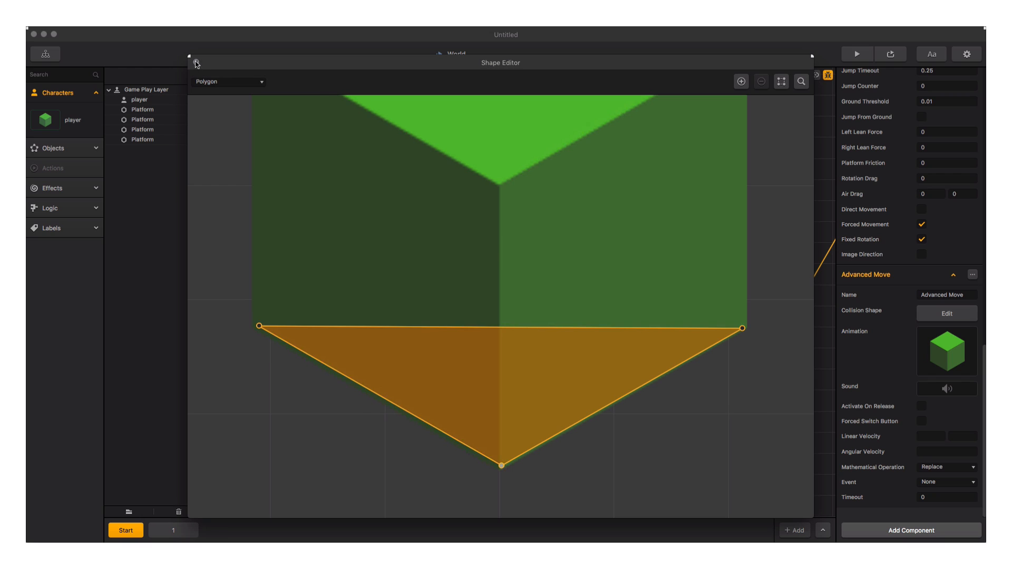
click(196, 62)
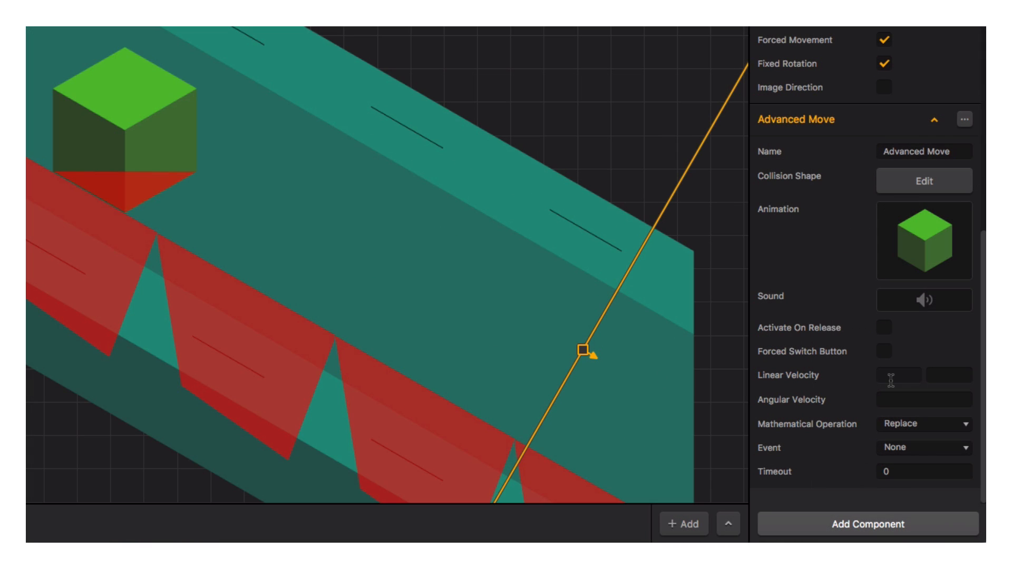
Set the Advanced Move's horizontal Linear Velocity to 75 and its Event to On Start
click(925, 437)
text(75)
key(Tab)
click(938, 448)
click(938, 479)
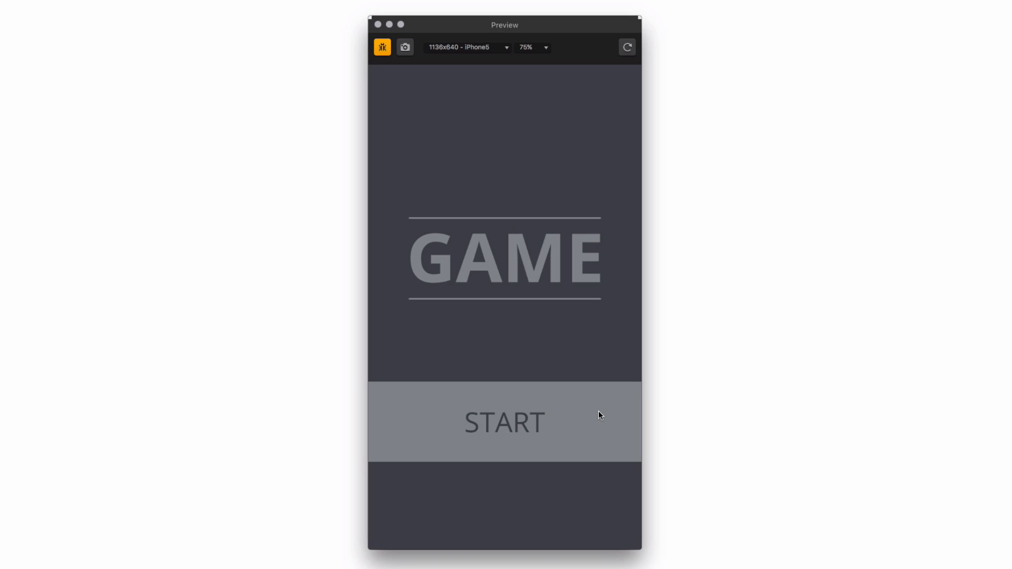
Play-test the movement, set the Advanced Move's vertical Linear Velocity to -13, and start the game preview again
click(599, 411)
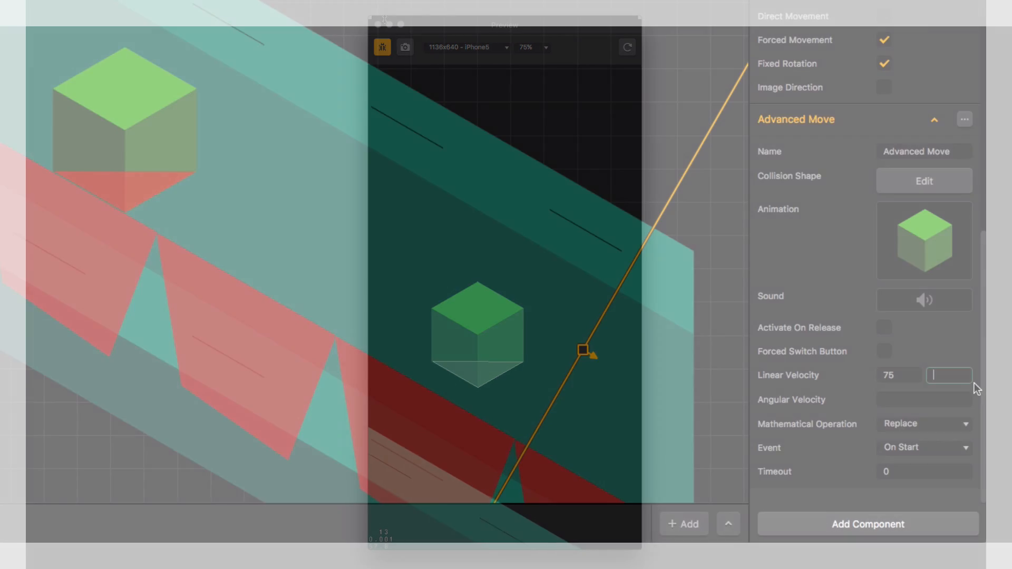
text(-1)
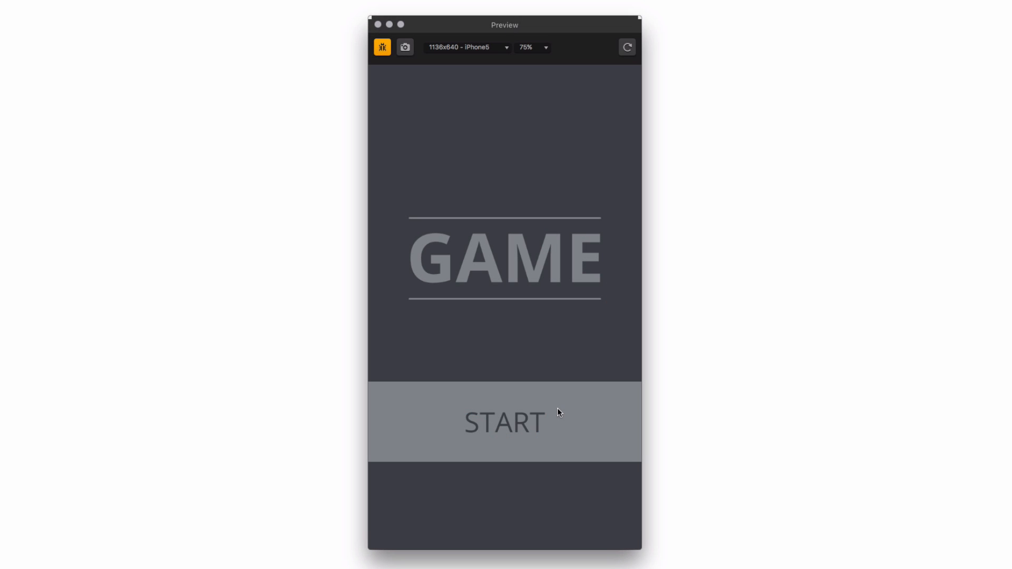
click(557, 410)
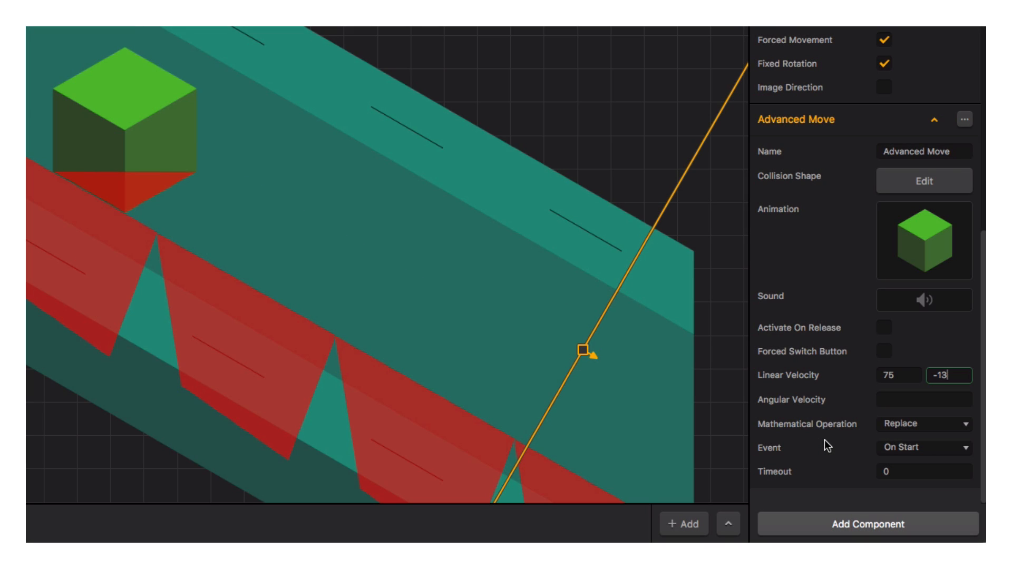
Add a Ghost Jump component to the player and set its vertical Jump Velocity to 400
click(801, 524)
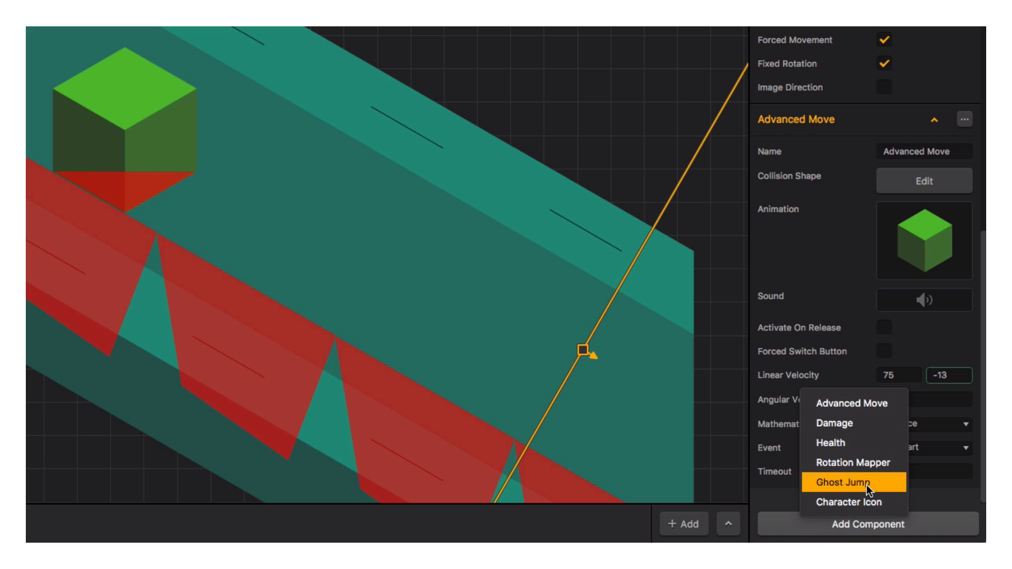
click(880, 482)
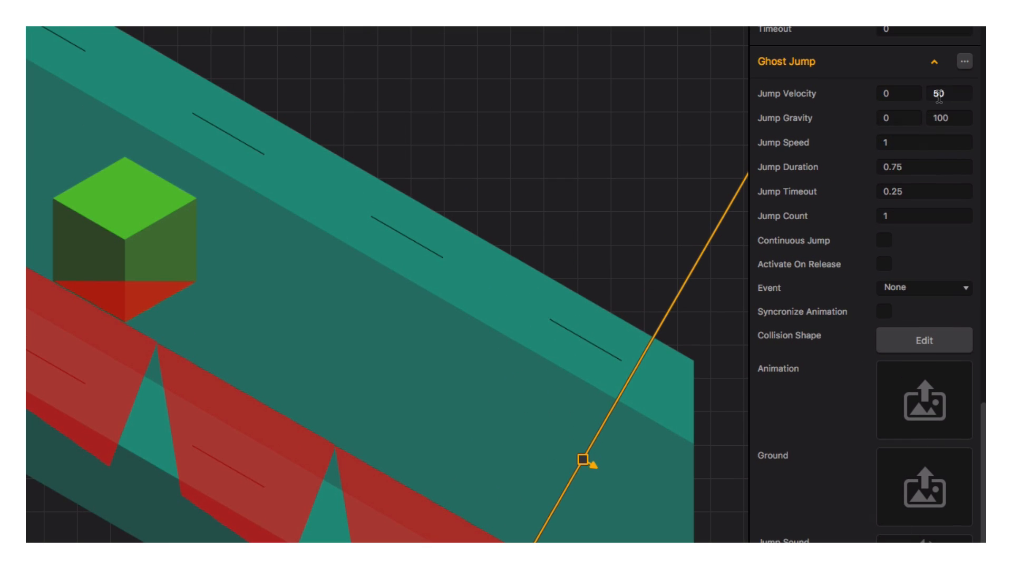
click(943, 93)
text(400)
key(Tab)
key(Tab)
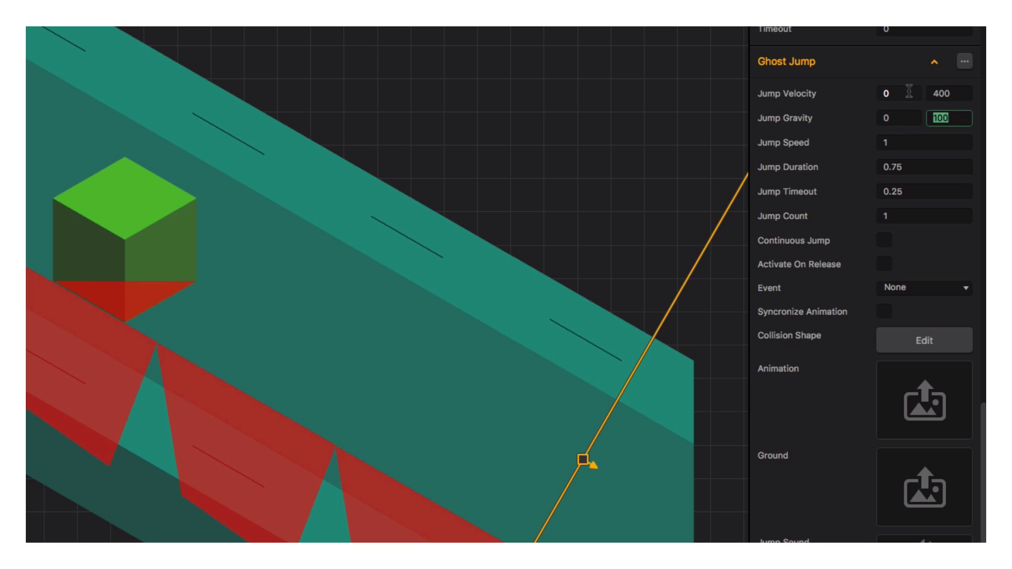
Set the Ghost Jump's vertical Jump Gravity to 800 and its Jump Speed to 4
text(800)
key(Tab)
text(4)
key(Tab)
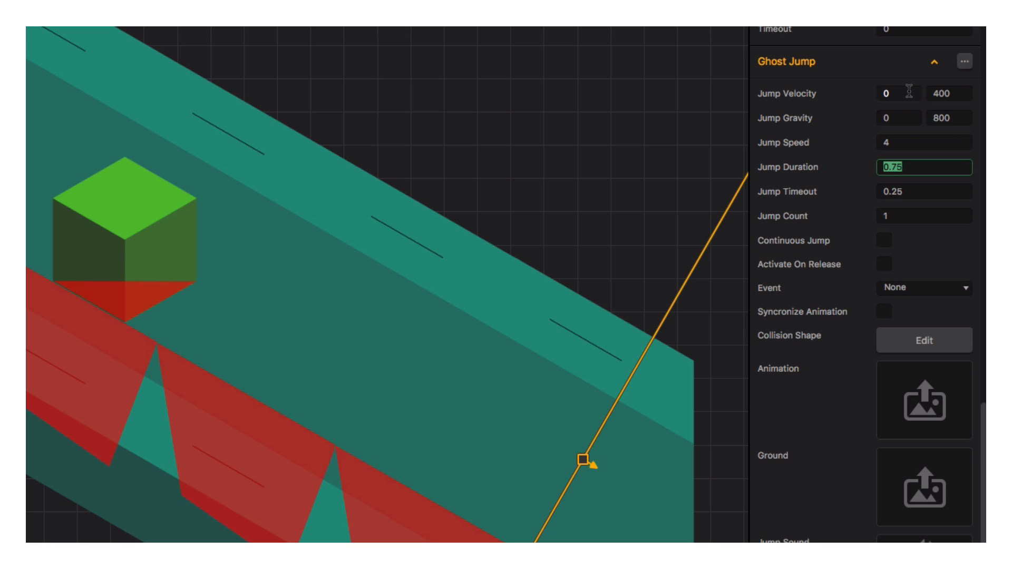
click(841, 151)
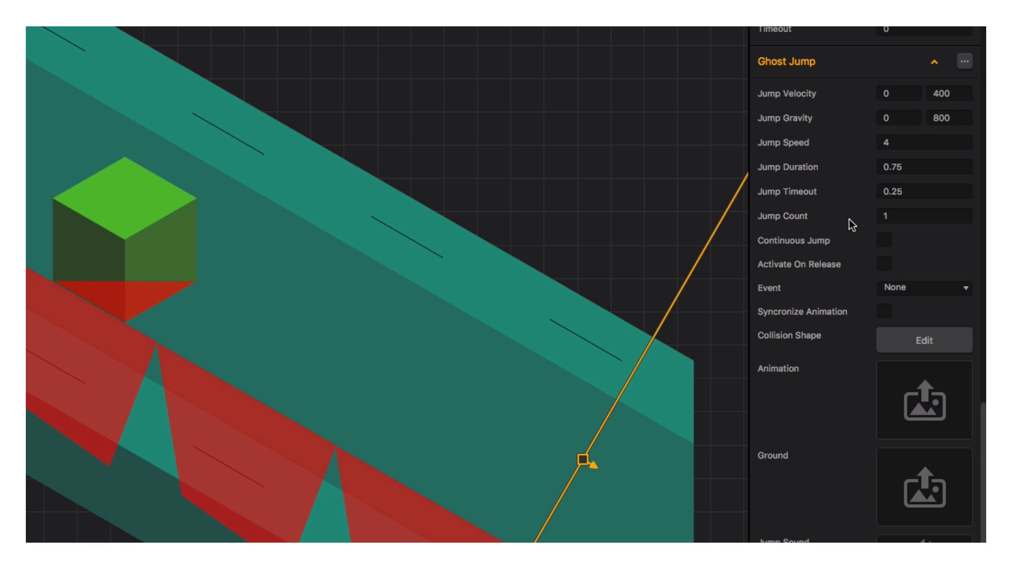
Set the Ghost Jump's Event to Button - Untitled and assign the green cube image as its animation
click(928, 290)
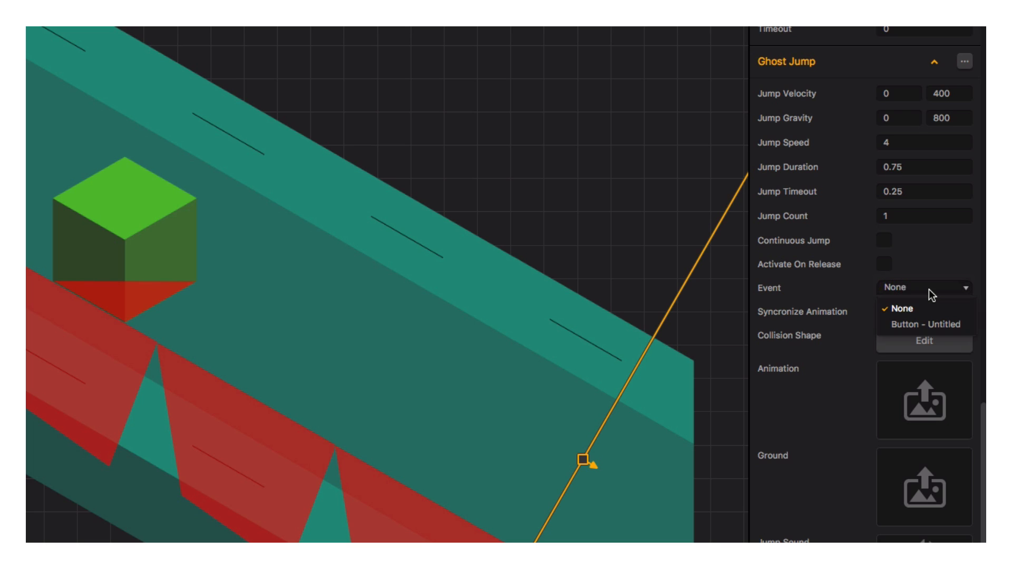
click(968, 328)
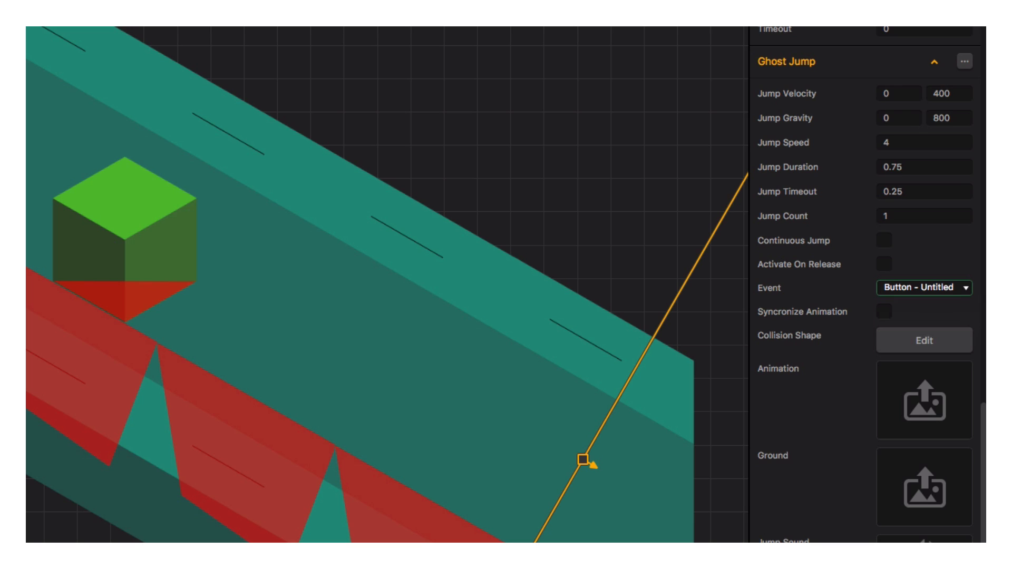
drag(984, 453, 902, 396)
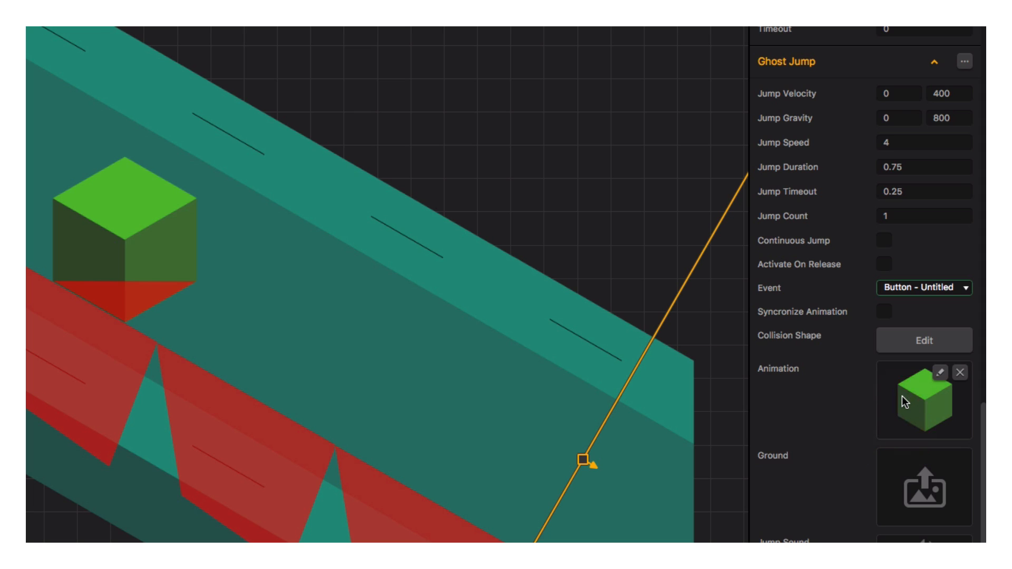
Change the Ghost Jump's collision shape from a polygon to a small circle in the Shape Editor
click(886, 345)
scroll(287, 189, up, 5)
drag(287, 189, 395, 274)
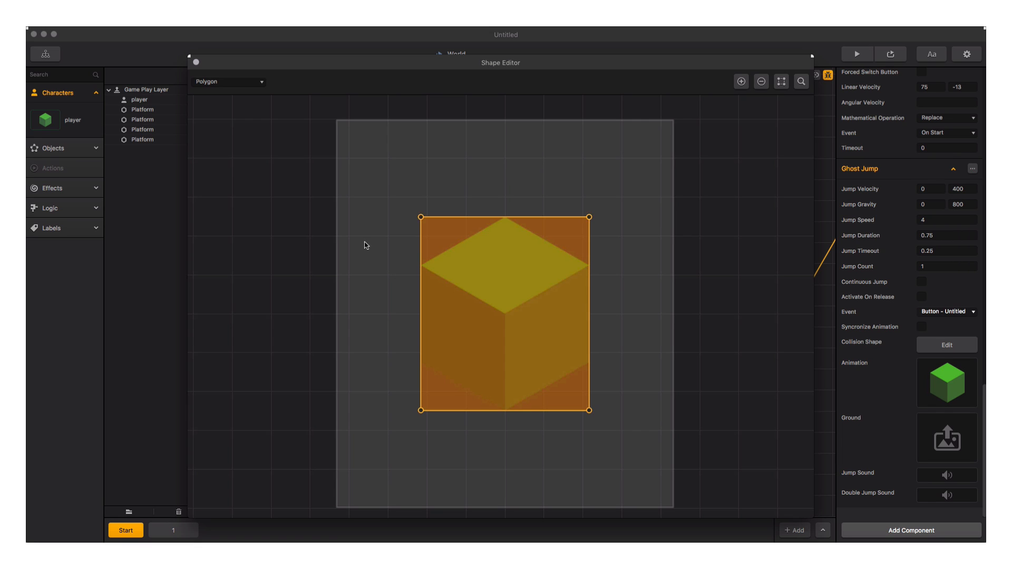
click(261, 83)
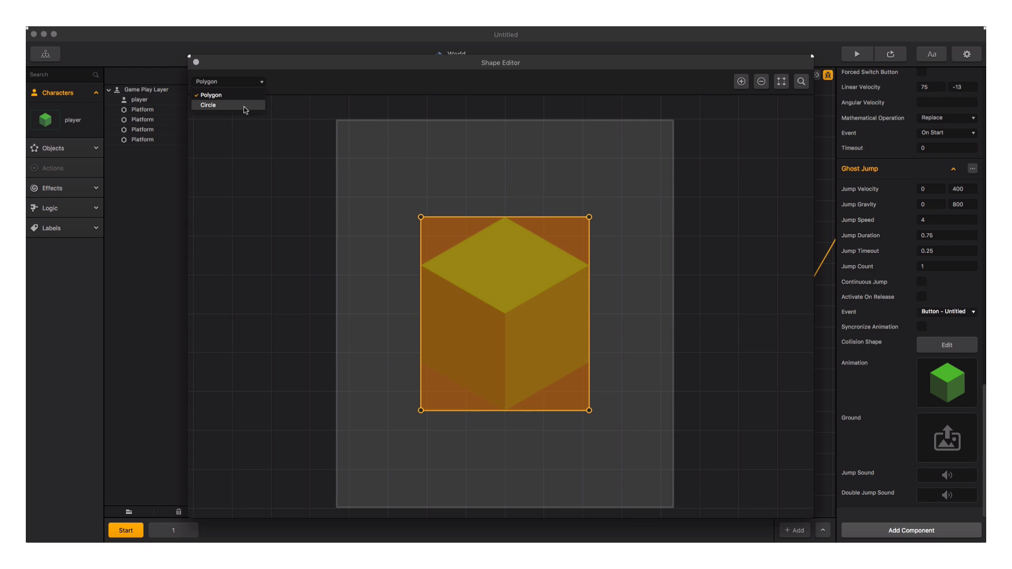
click(245, 106)
drag(578, 314, 503, 118)
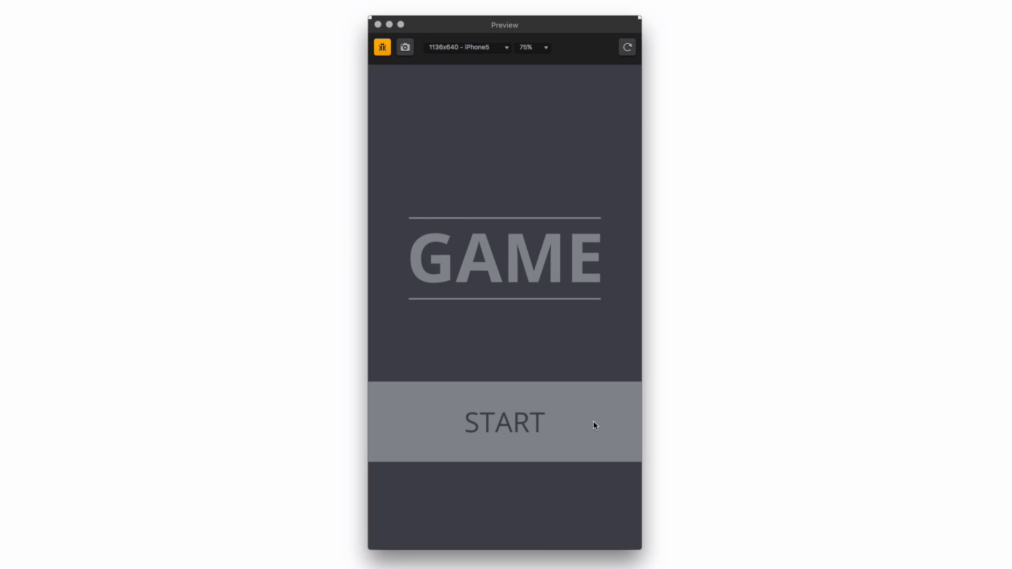
Start the game in the preview and make the cube jump repeatedly to test the Ghost Jump
click(594, 421)
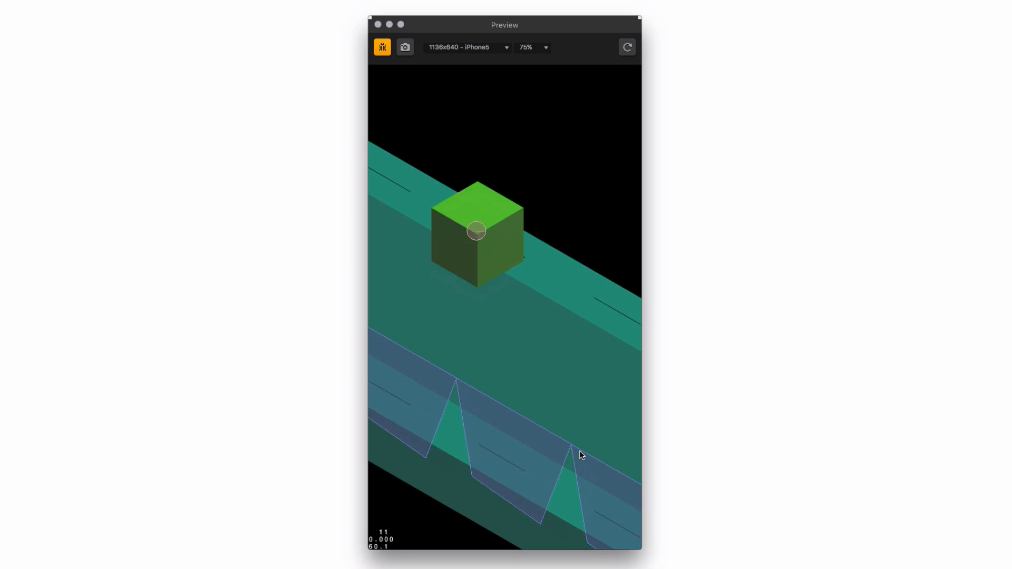
click(579, 453)
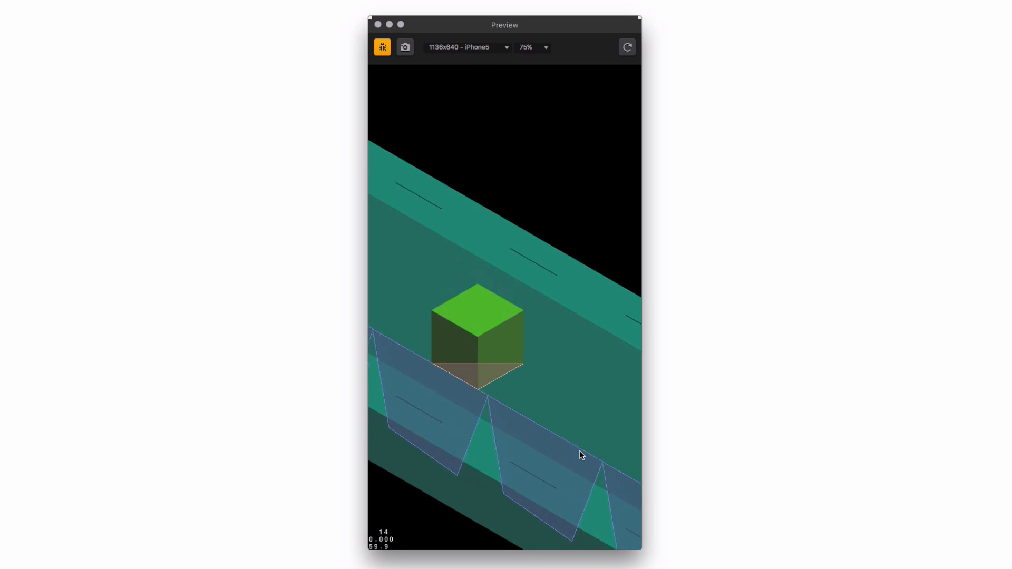
click(580, 454)
click(581, 454)
click(581, 454)
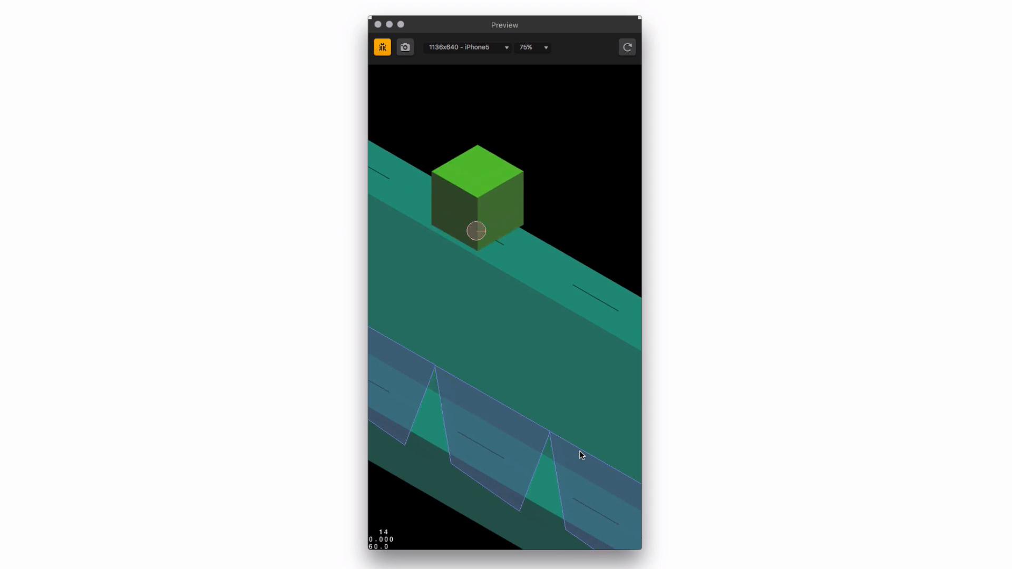
click(581, 454)
click(581, 454)
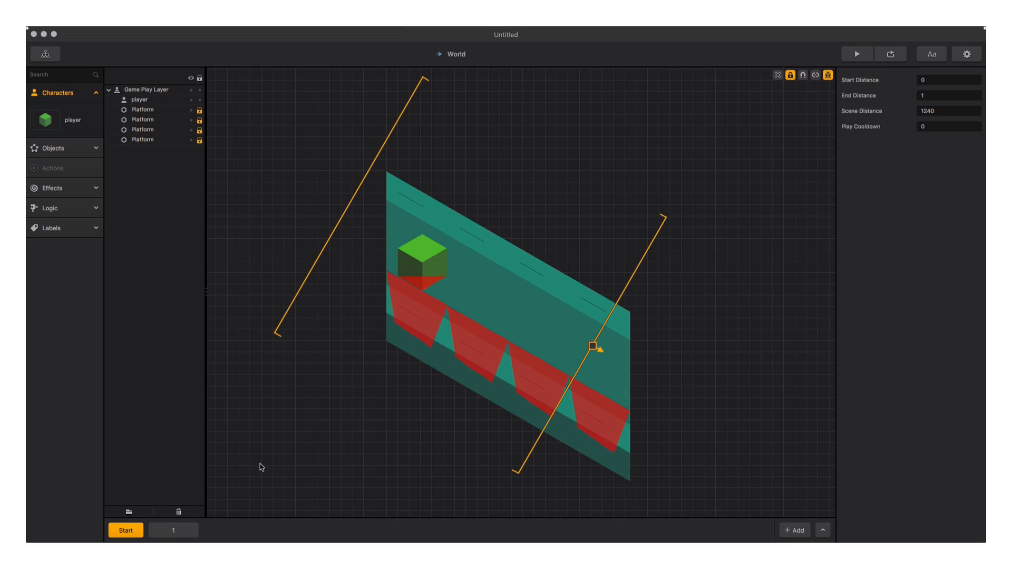
Add the red cube image to scene 1 as an object named enemy
click(174, 530)
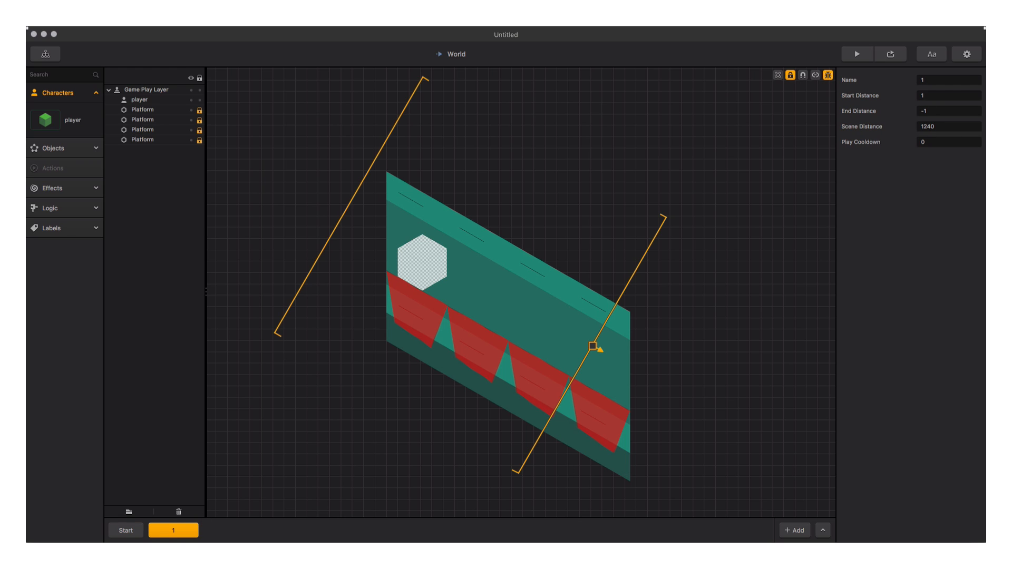
drag(959, 306, 662, 236)
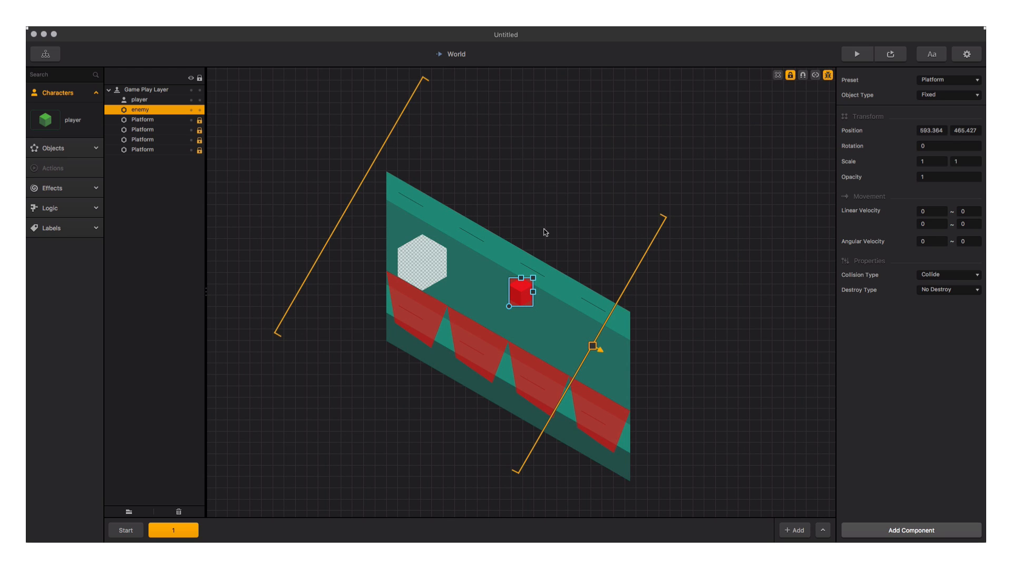
Reshape the enemy's collision polygon in the Shape Editor into a triangle on the lower half of the cube's left face
click(95, 149)
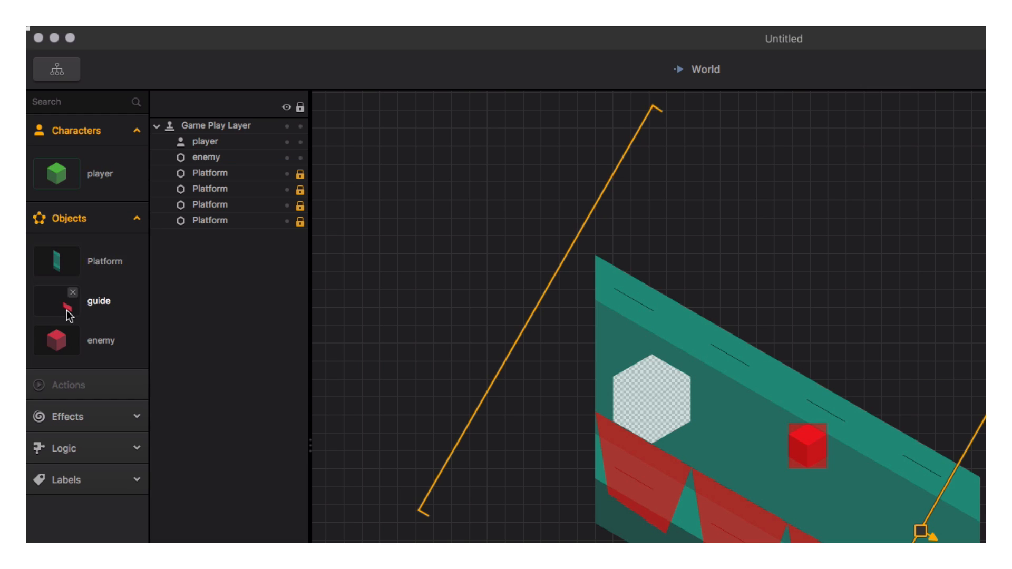
click(55, 345)
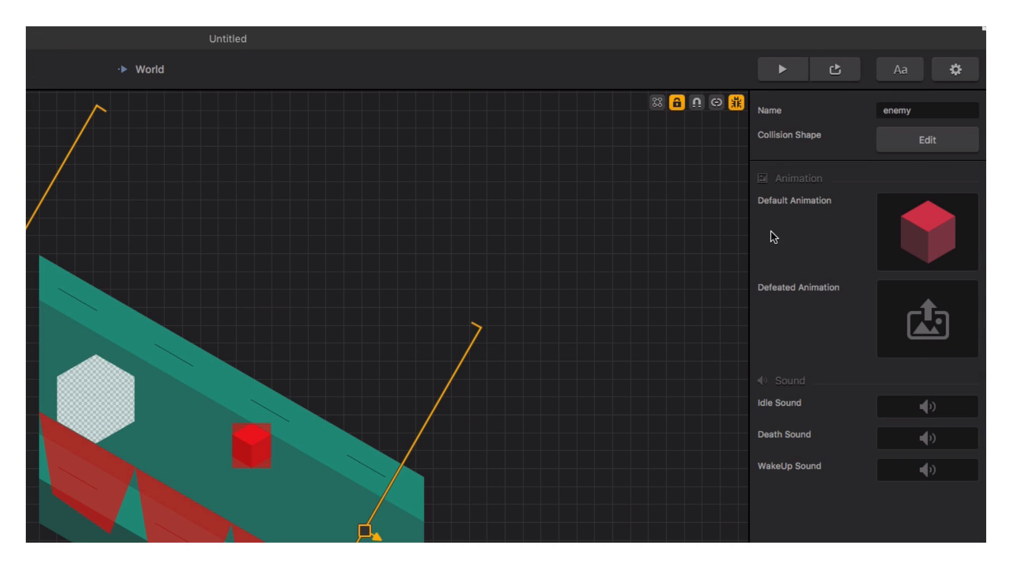
click(899, 153)
scroll(255, 149, up, 10)
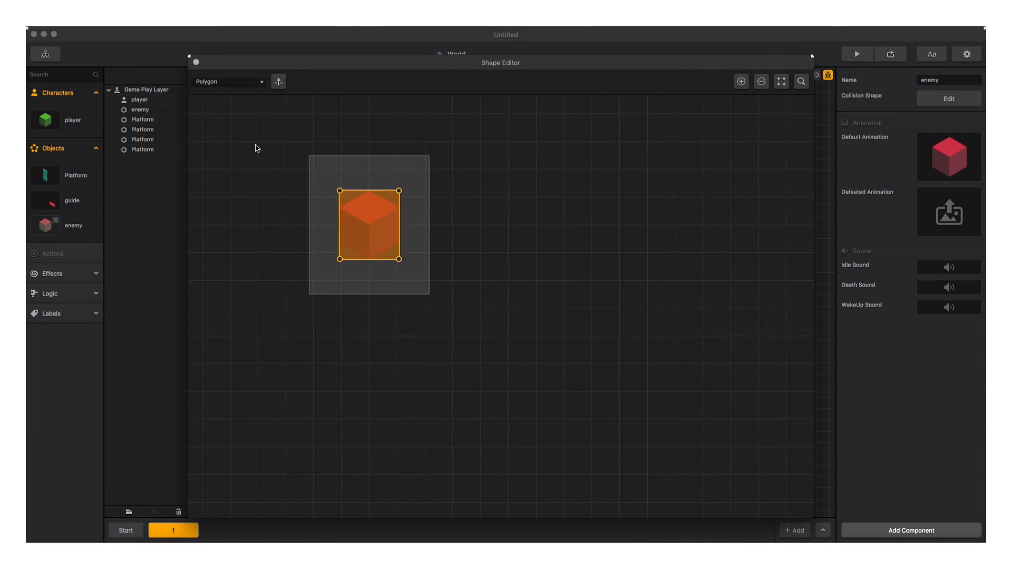
scroll(507, 373, up, 3)
drag(406, 195, 407, 255)
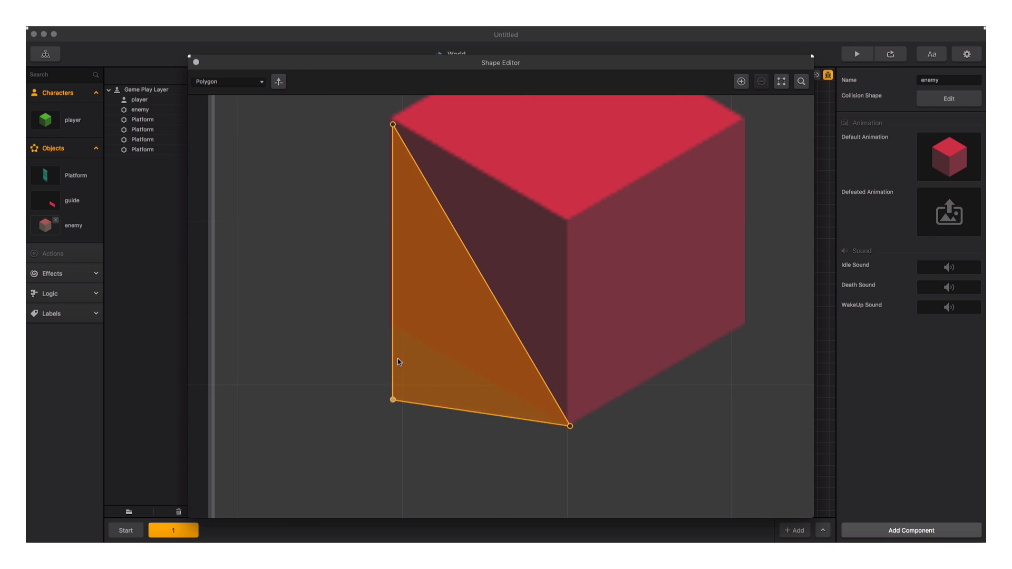
drag(400, 361, 395, 332)
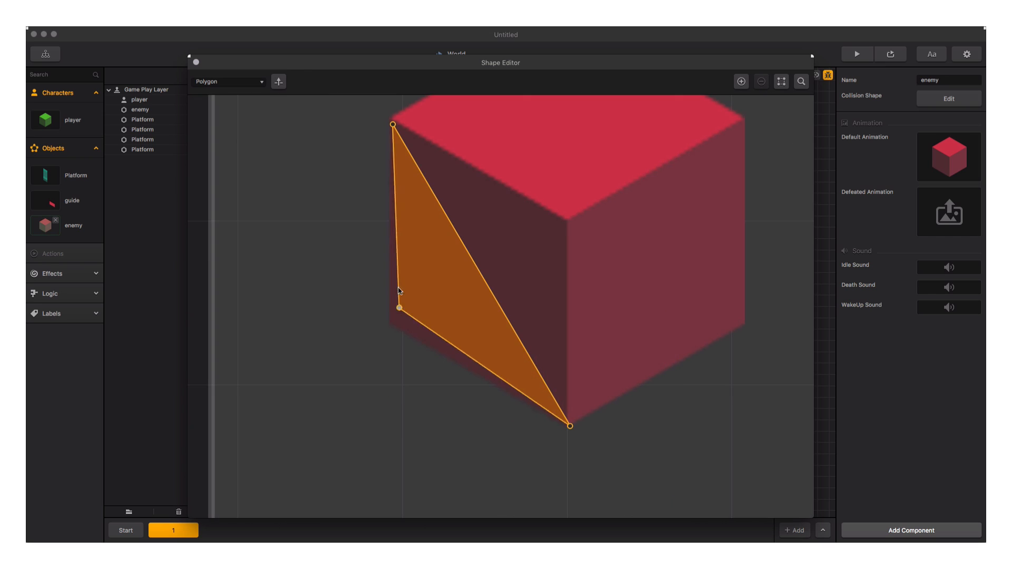
scroll(343, 293, down, 5)
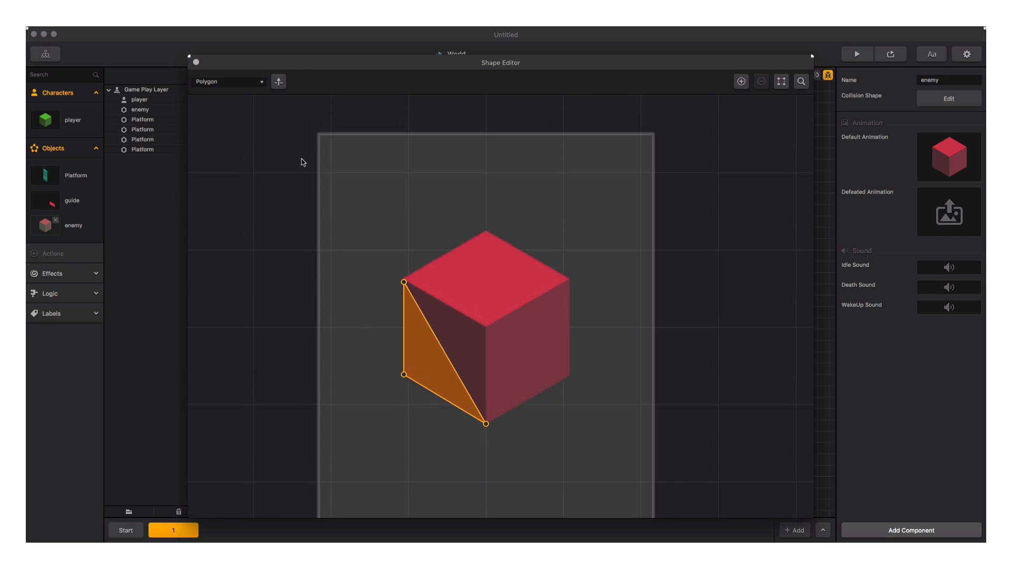
click(195, 62)
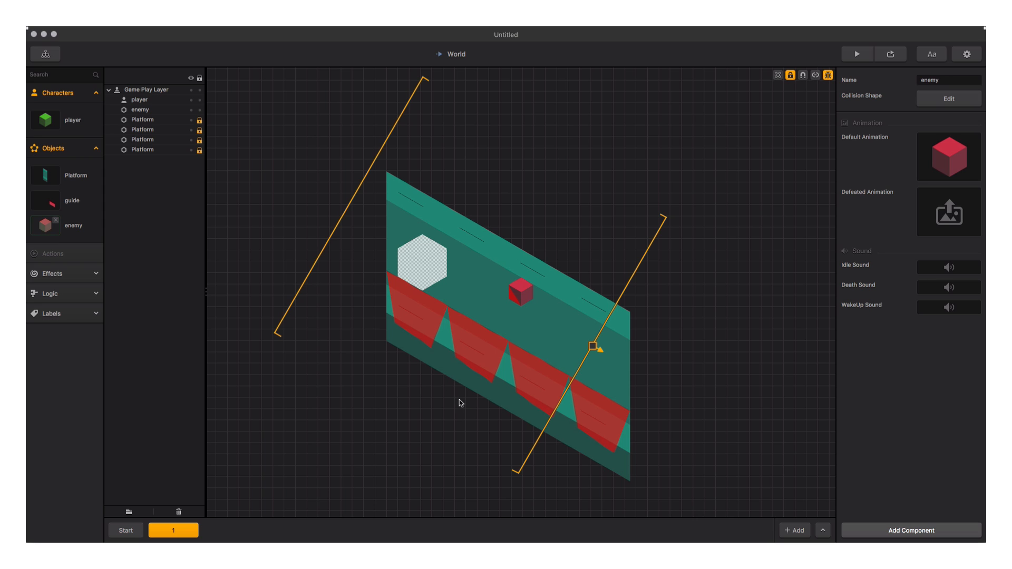
Move the enemy cube down onto the platform and try it overlapping the player cube
drag(525, 305, 559, 362)
scroll(533, 387, up, 8)
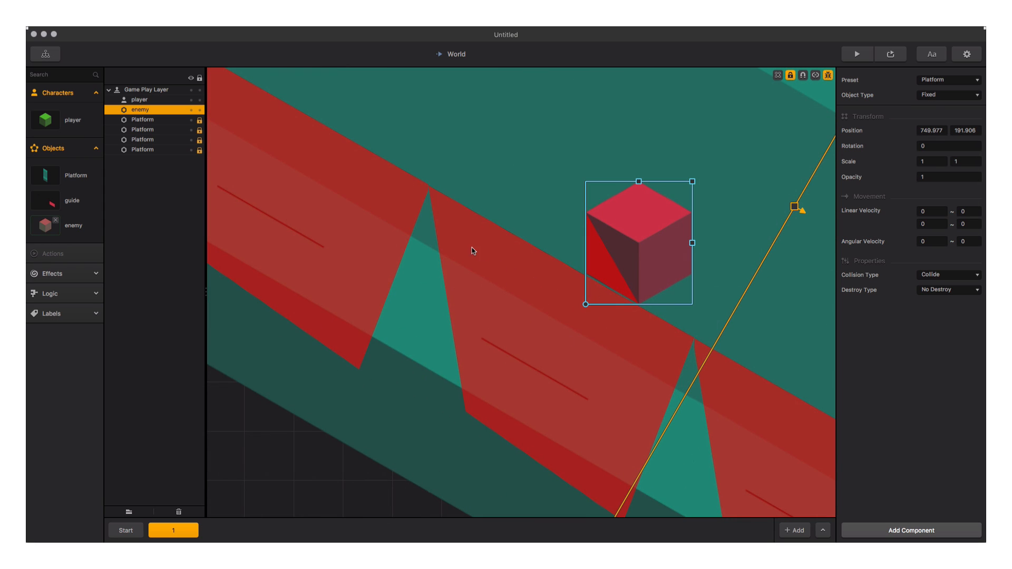
drag(463, 231, 483, 265)
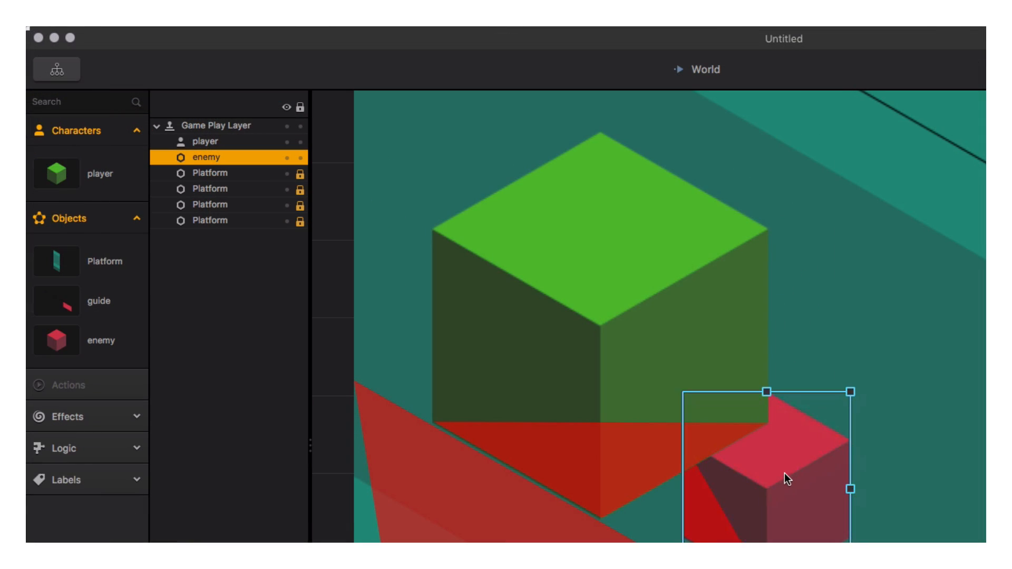
drag(506, 309, 484, 301)
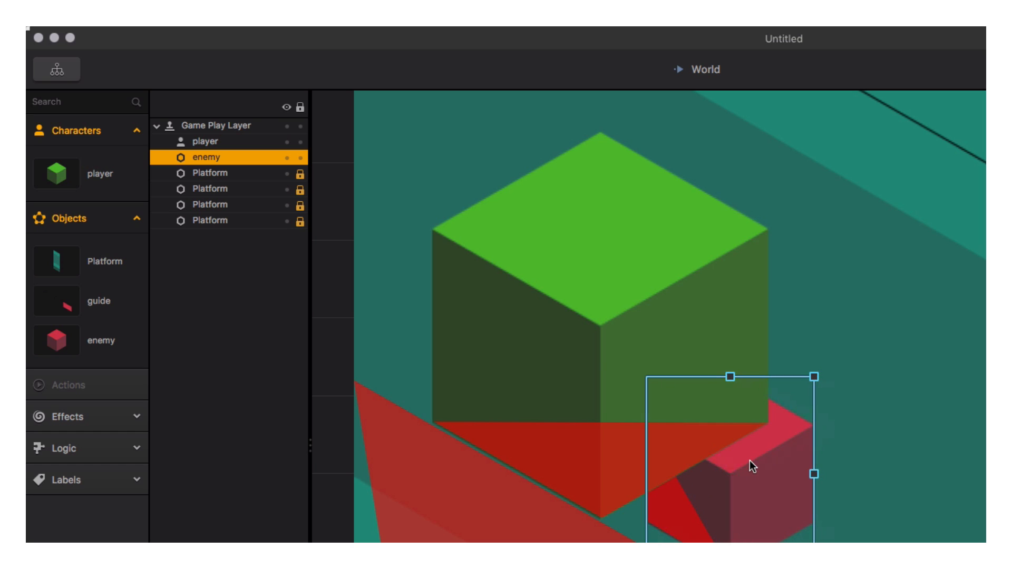
Try the enemy above the player in the layer order, shift it slightly, and restore it below the player
drag(212, 155, 213, 134)
drag(696, 438, 763, 478)
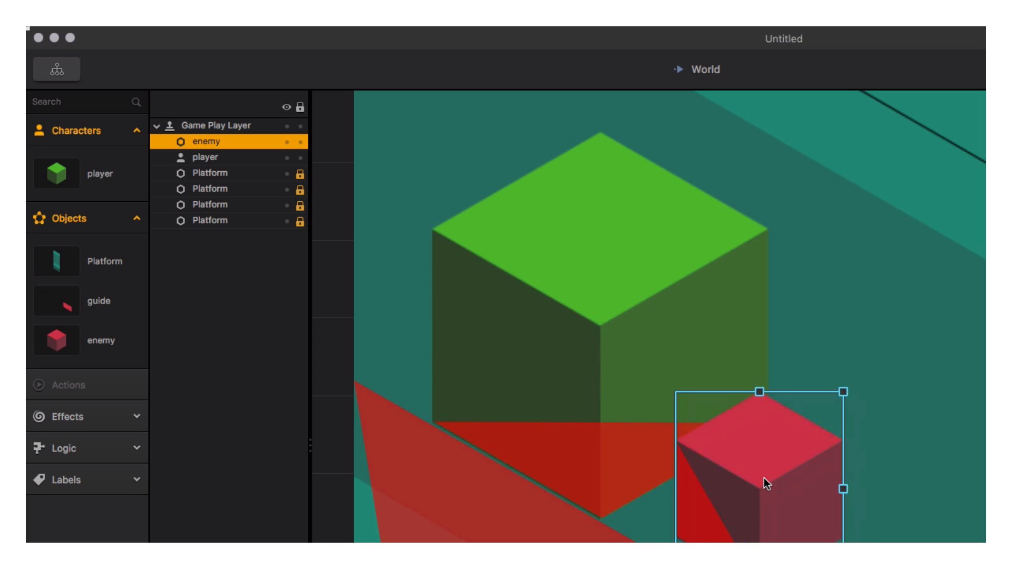
drag(214, 146, 216, 161)
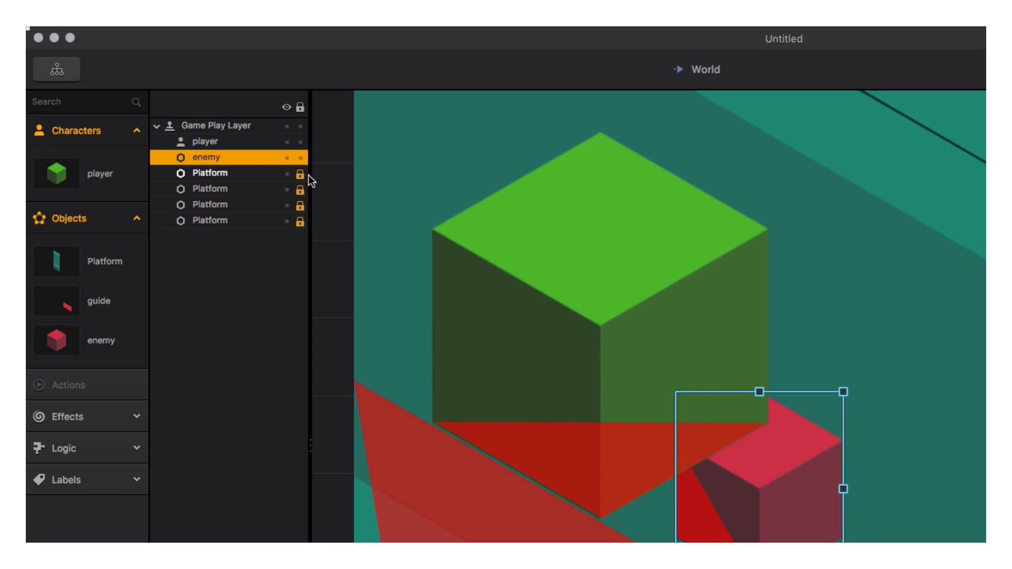
Place the enemy on the third platform at about 763.5, 183.6 and set its preset to Enemy
drag(798, 475, 824, 497)
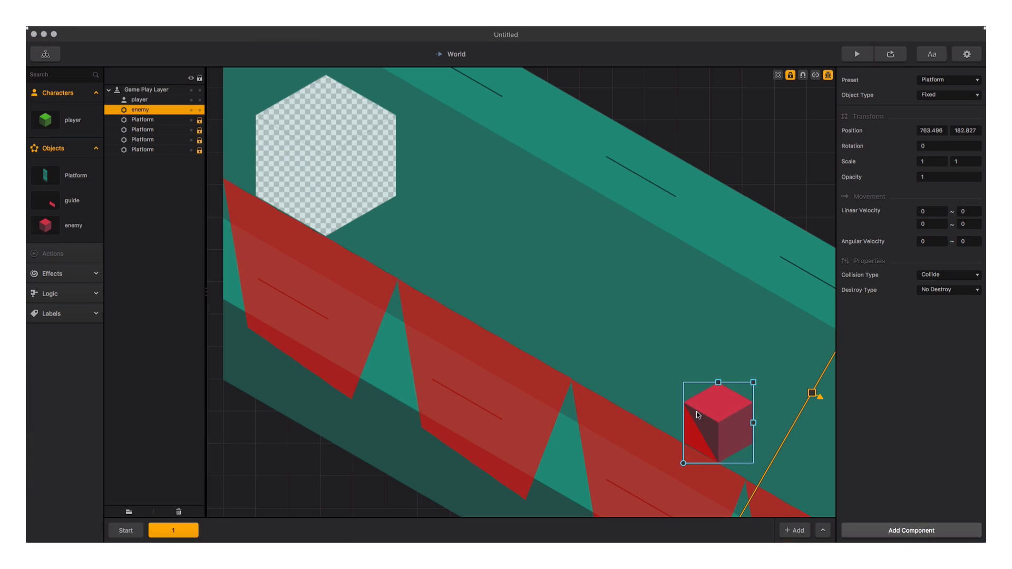
drag(697, 414, 696, 409)
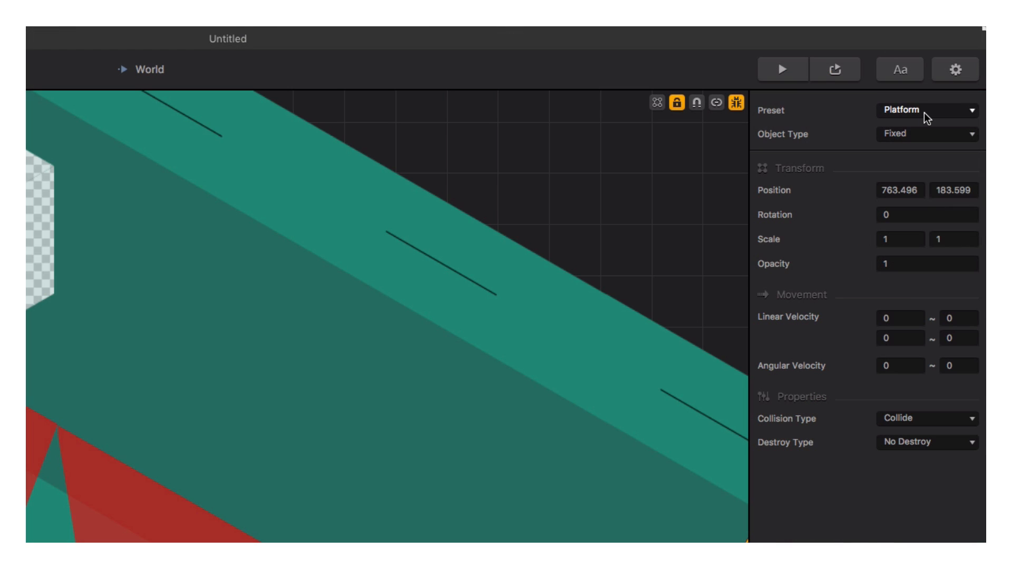
click(926, 117)
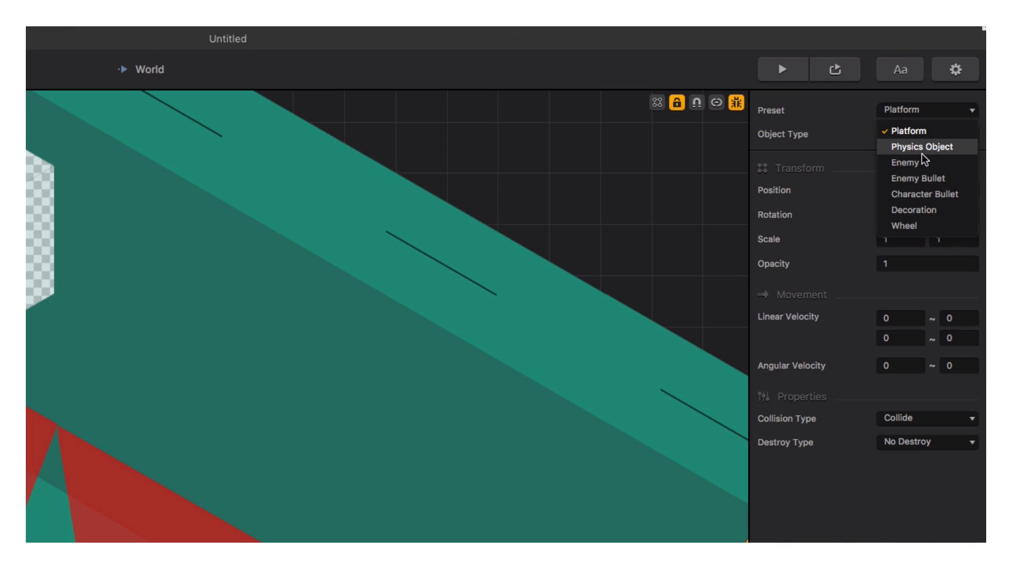
click(919, 169)
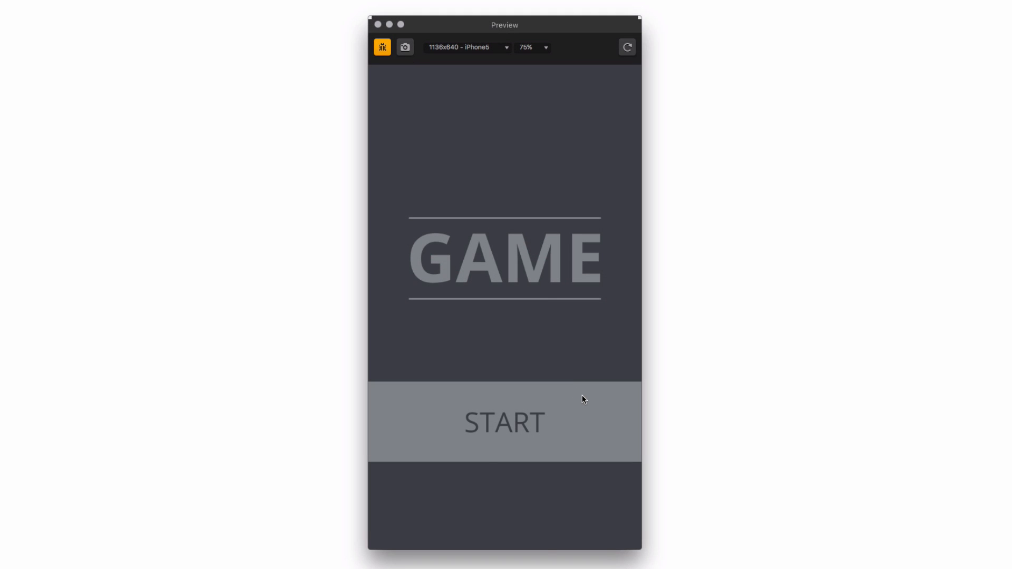
Start the game in the preview and make the cube jump to test it against the enemy
click(581, 397)
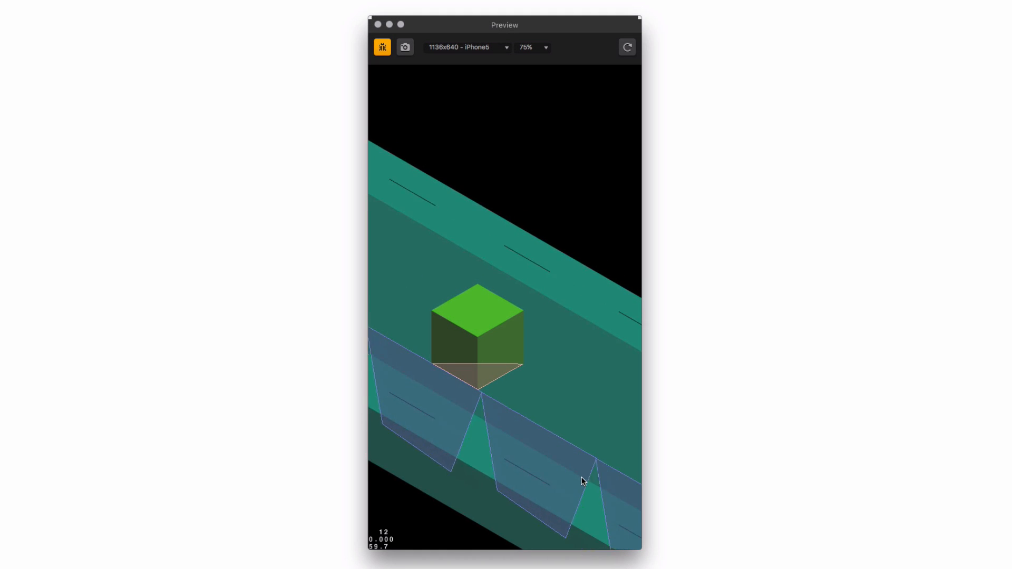
click(564, 472)
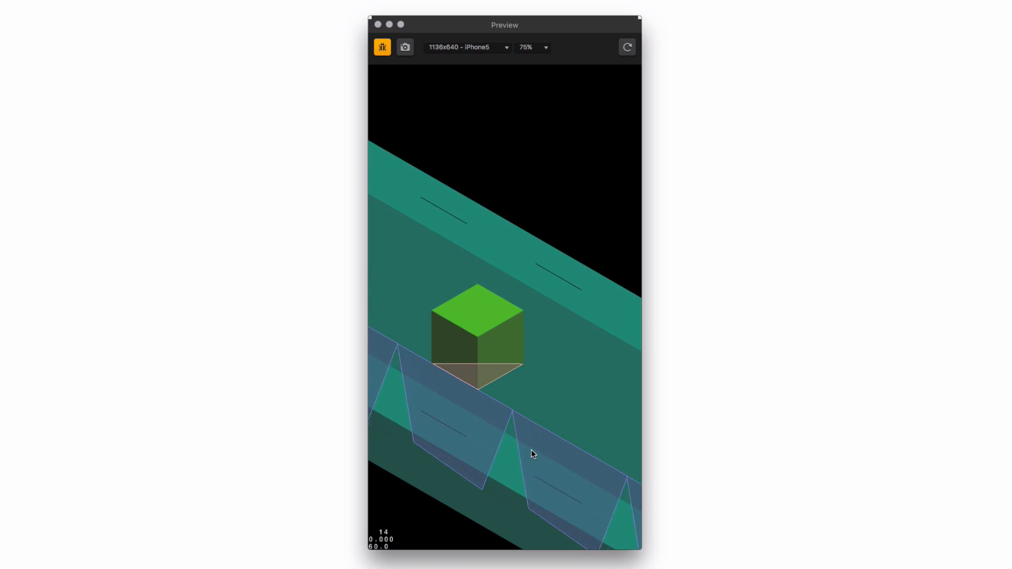
click(531, 453)
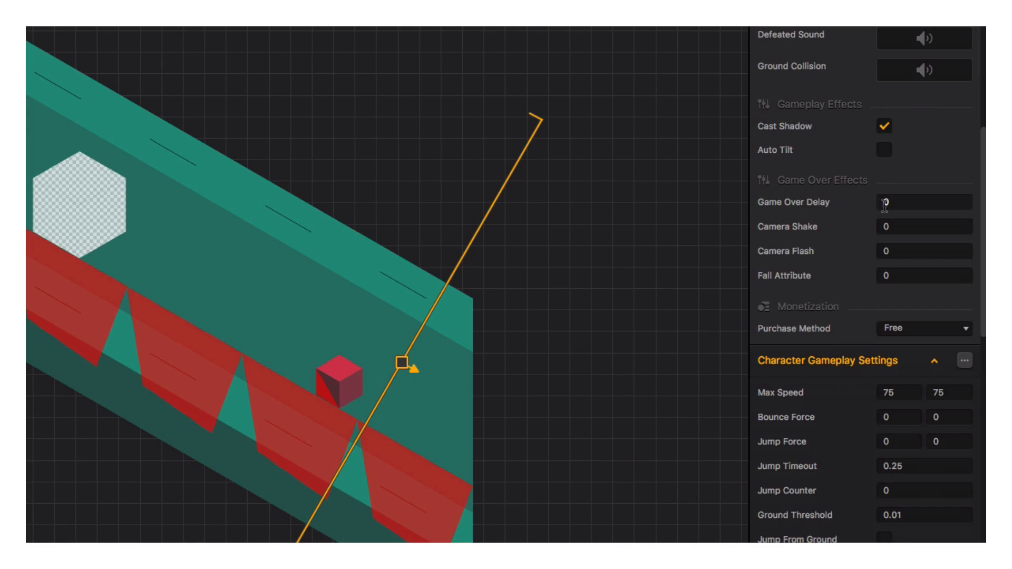
Edit the player's Game Over Delay in the Game Over Effects settings
click(885, 205)
key(Tab)
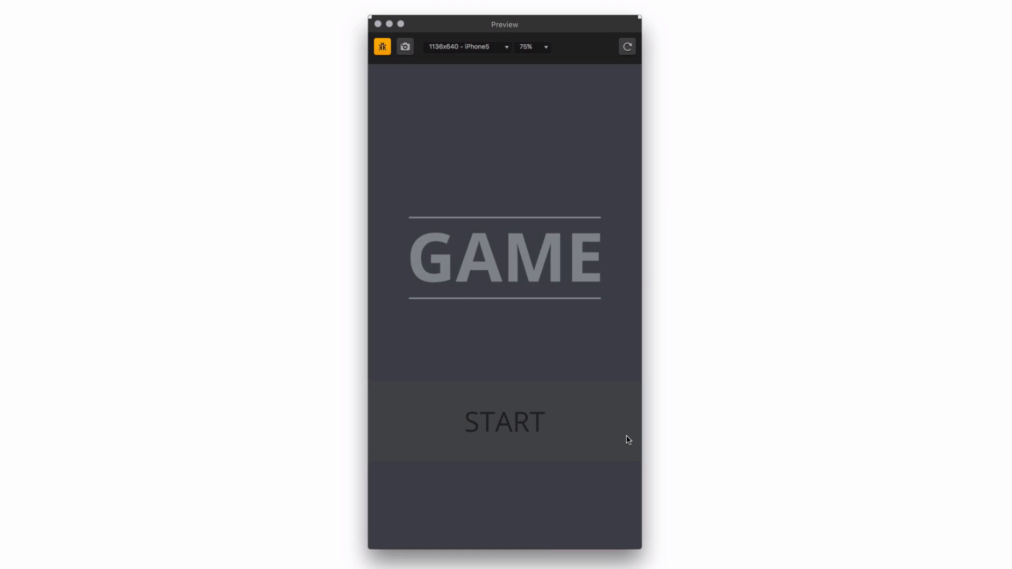
Play the game in the preview again, restart it after the game over, and jump the cube over the enemy
click(626, 435)
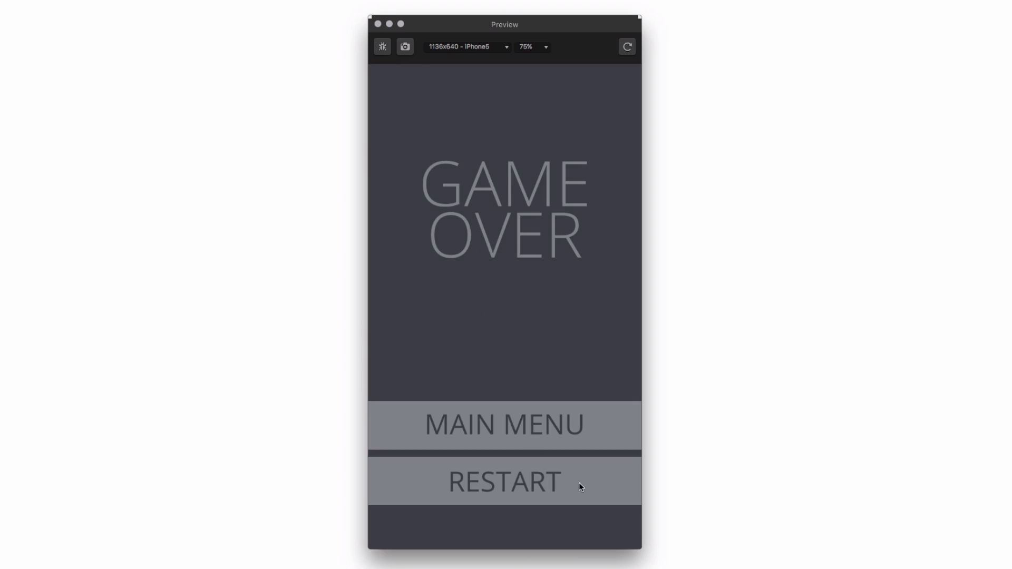
click(578, 487)
click(583, 477)
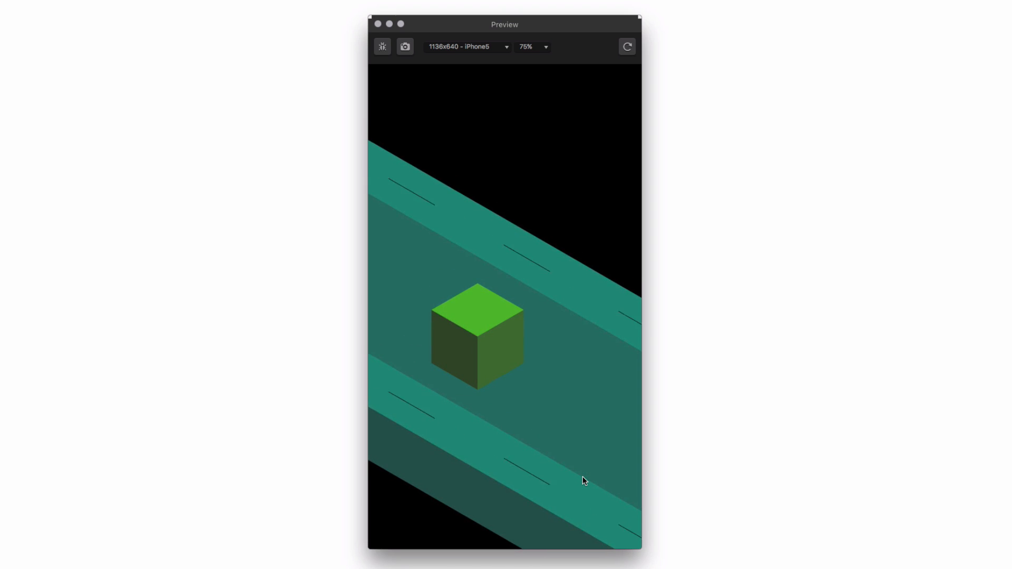
click(583, 477)
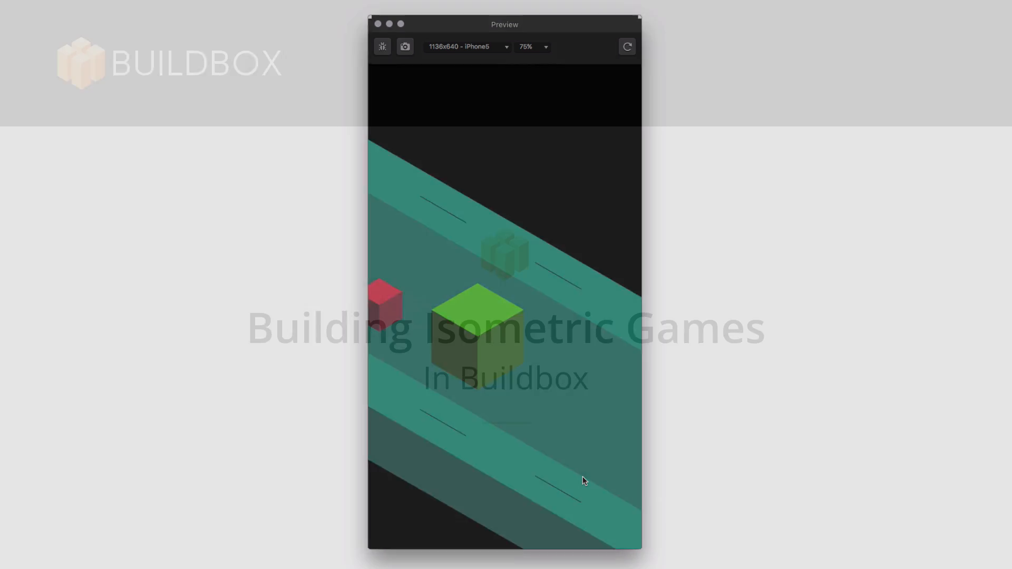